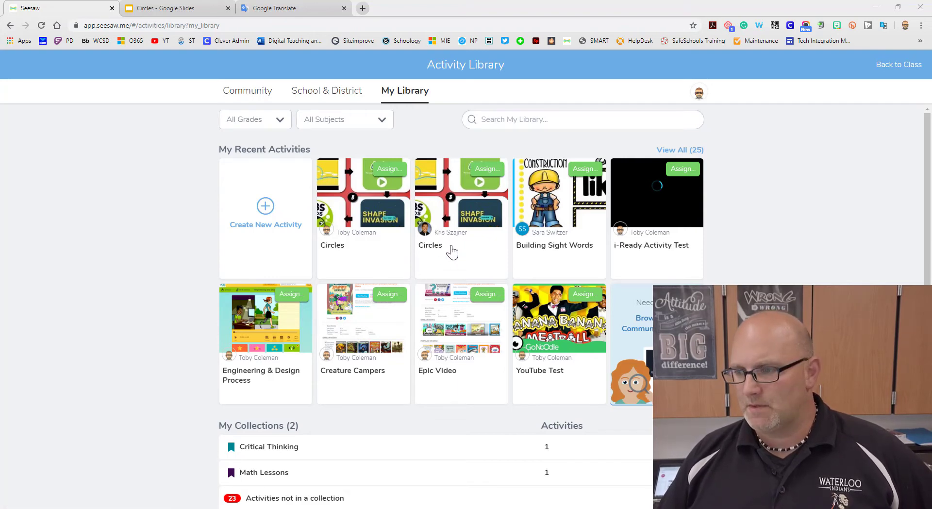
Open the shared Circles activity and enlarge its choice board image in the post viewer
click(452, 251)
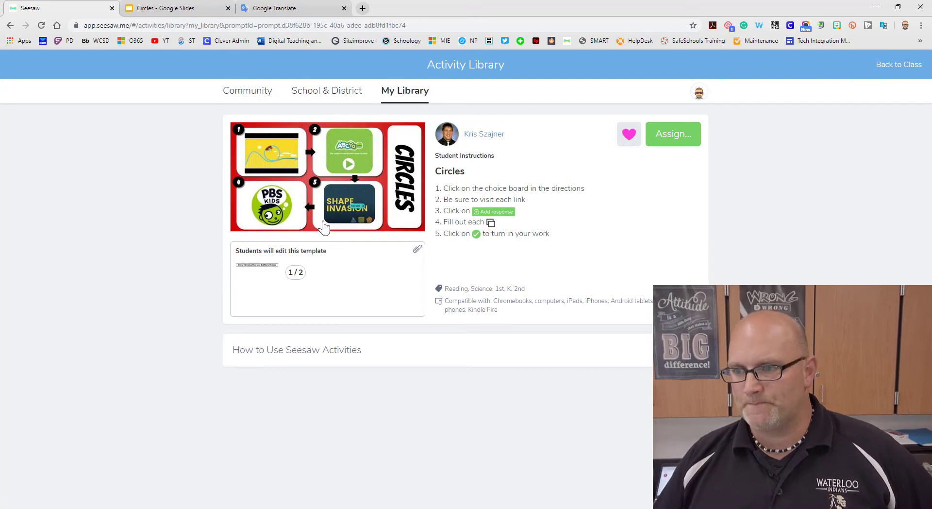
click(332, 183)
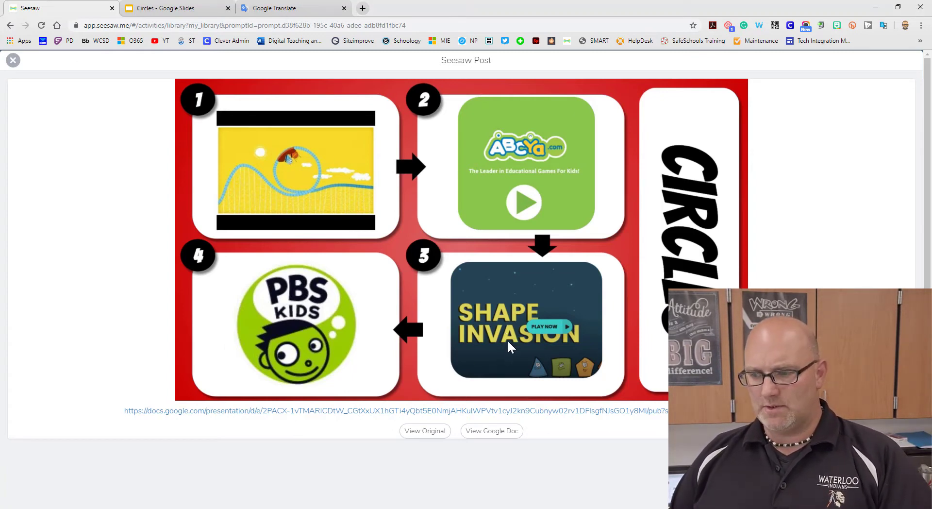
Preview the choice board's Google Slides in a new tab, then close the post and return to My Library
click(453, 416)
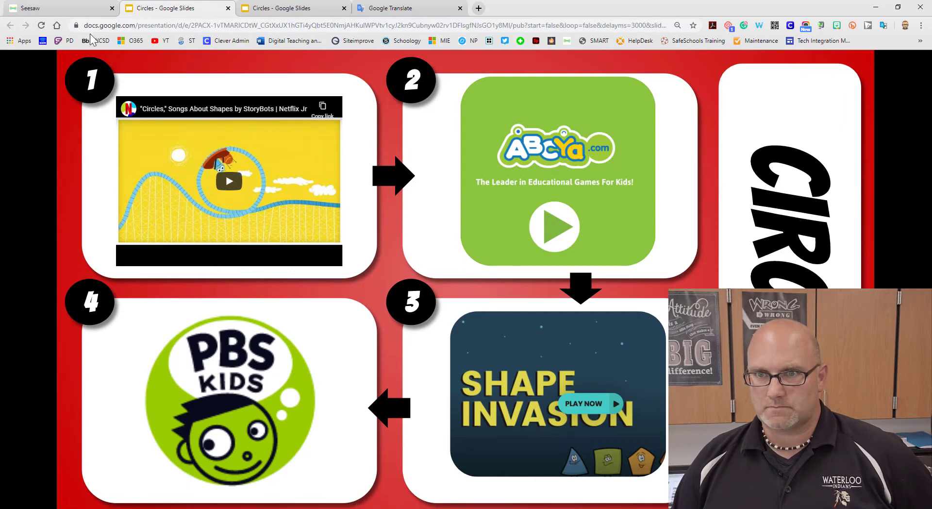
click(86, 14)
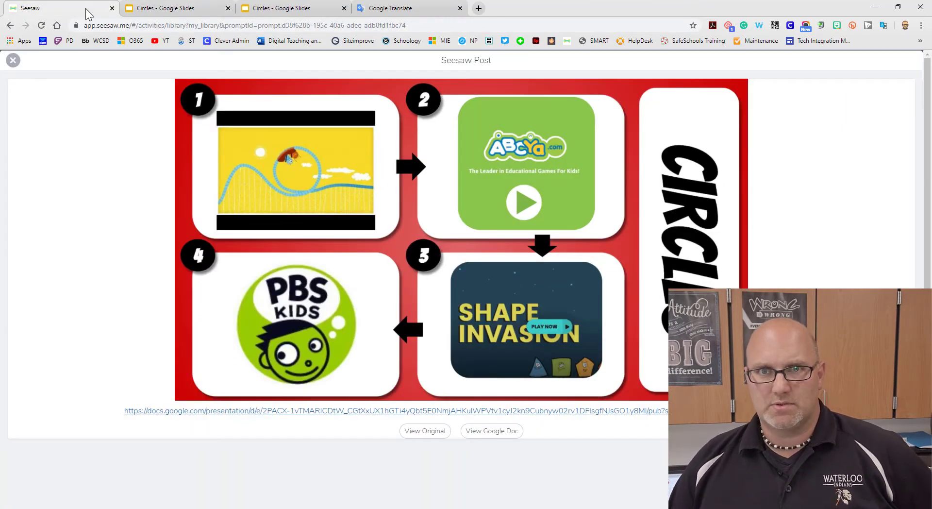
click(14, 61)
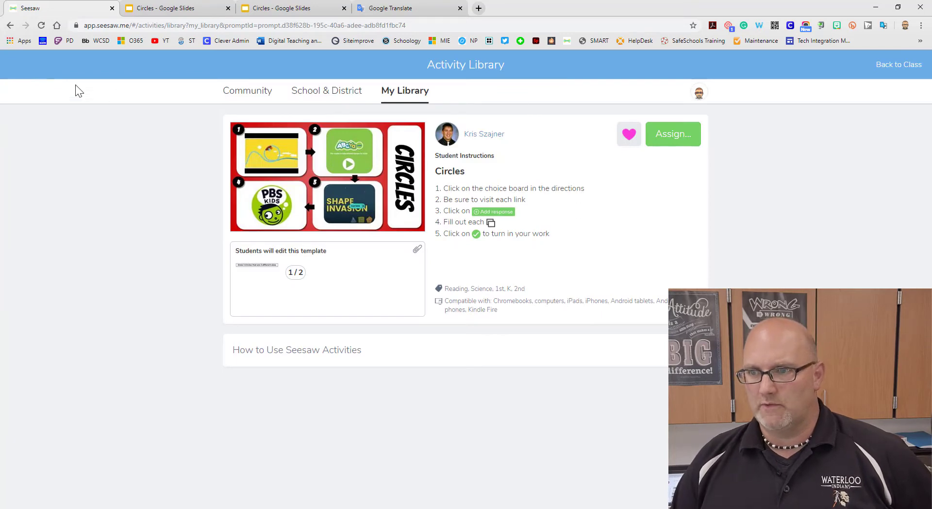
click(397, 90)
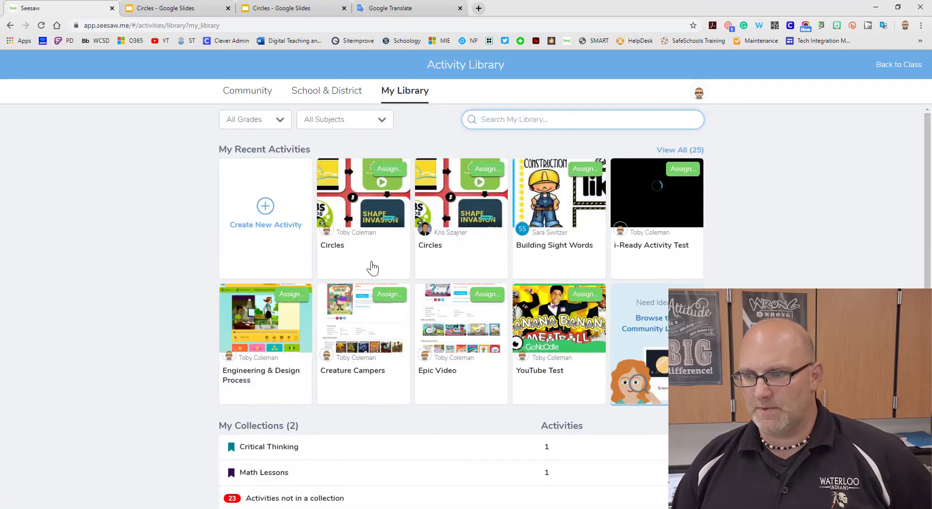
Open your own Circles activity in Edit Activity and load its three-page student template
click(369, 245)
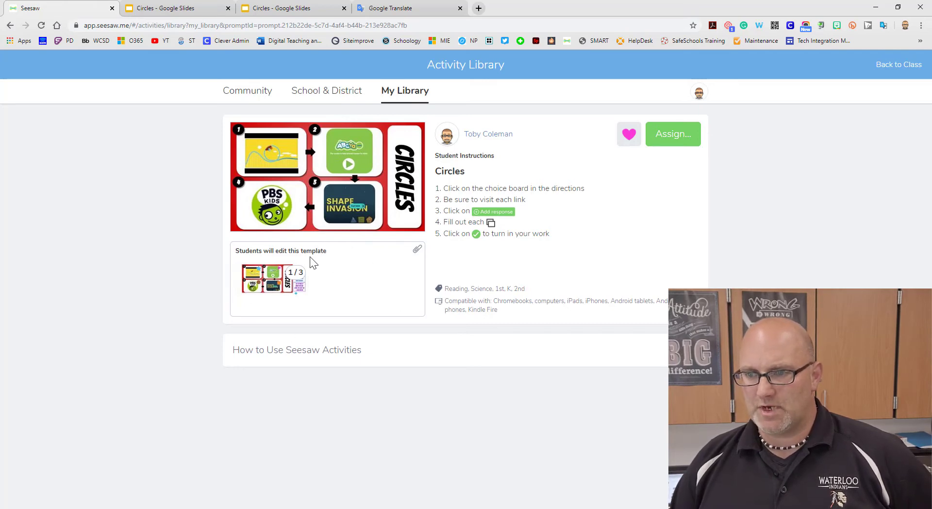
click(295, 255)
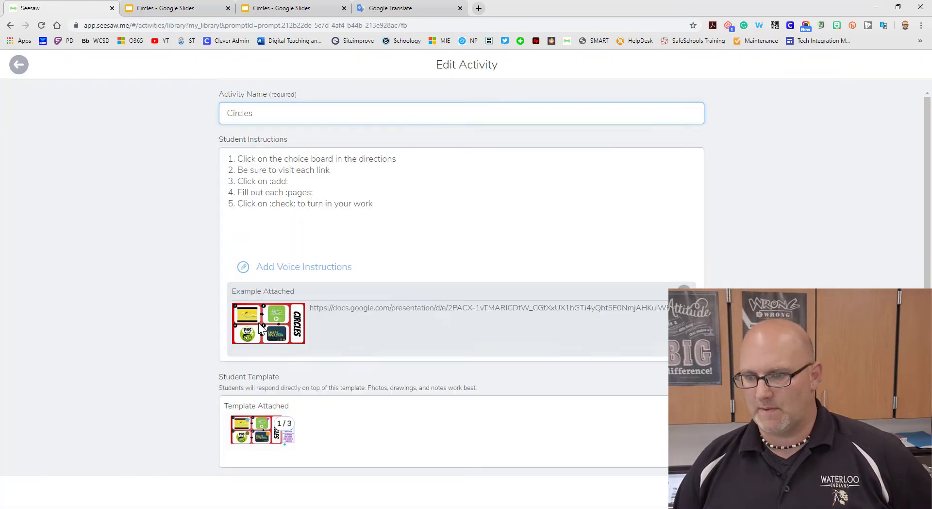
click(264, 428)
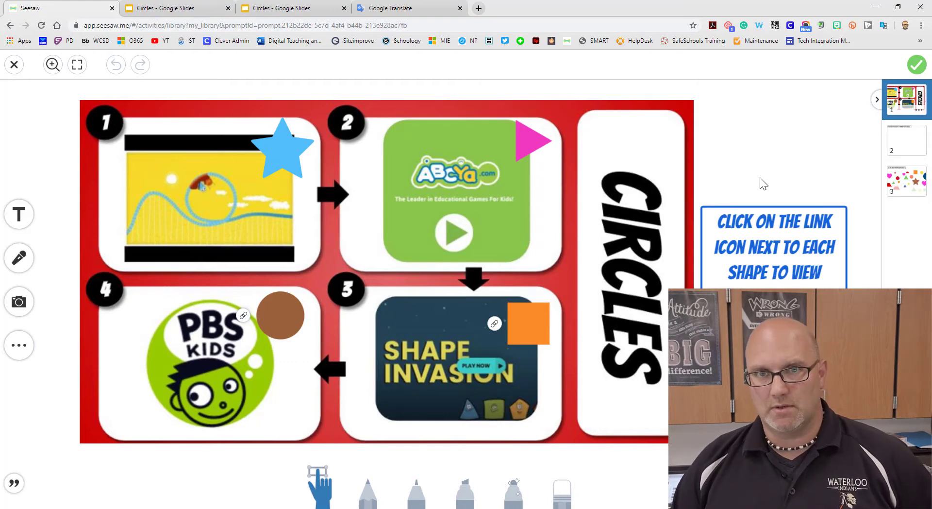
click(901, 152)
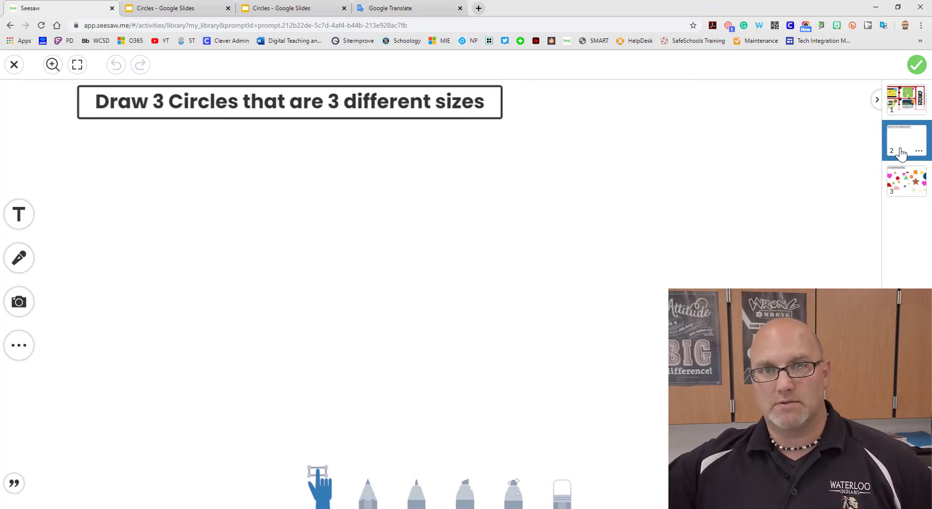
click(900, 179)
click(899, 151)
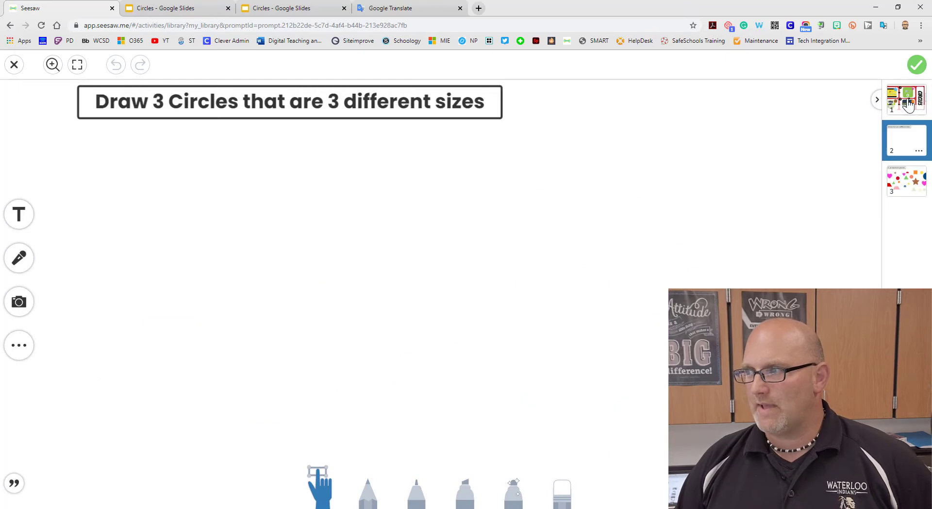
click(908, 104)
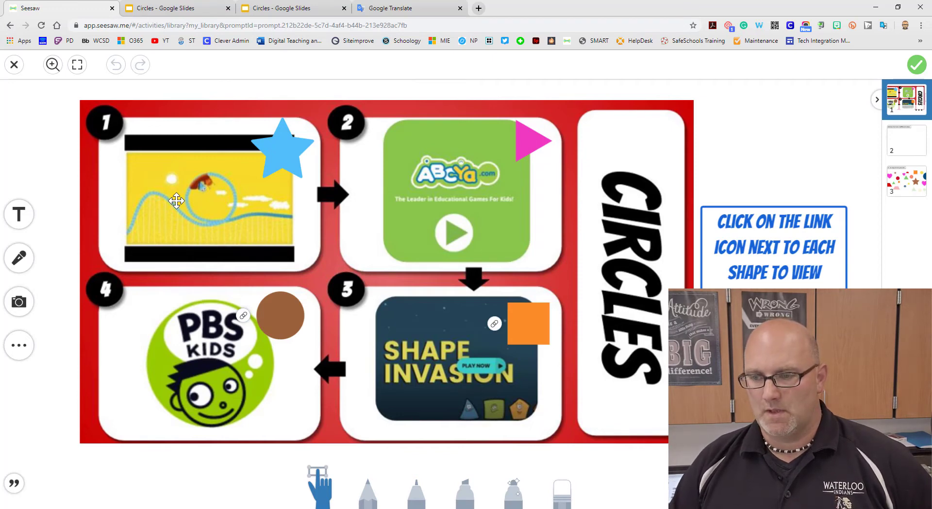
mouse_move(245, 326)
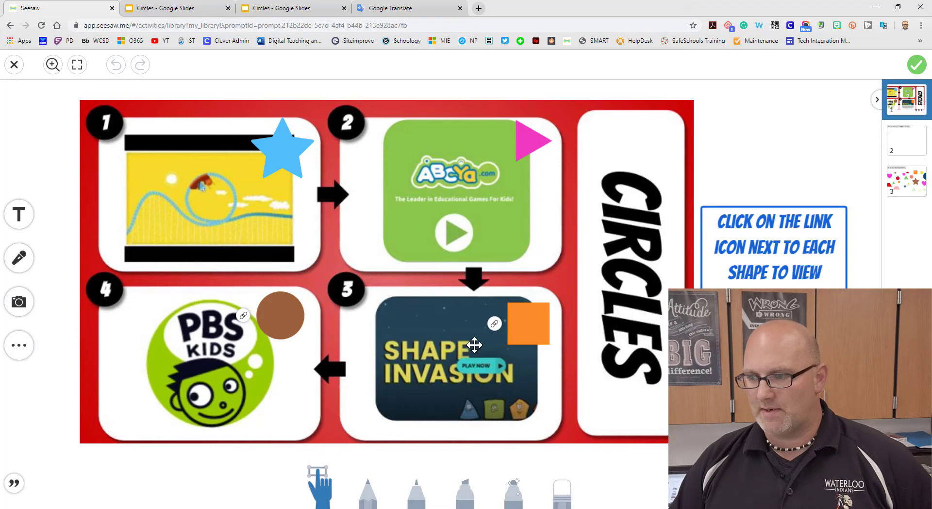
mouse_move(492, 331)
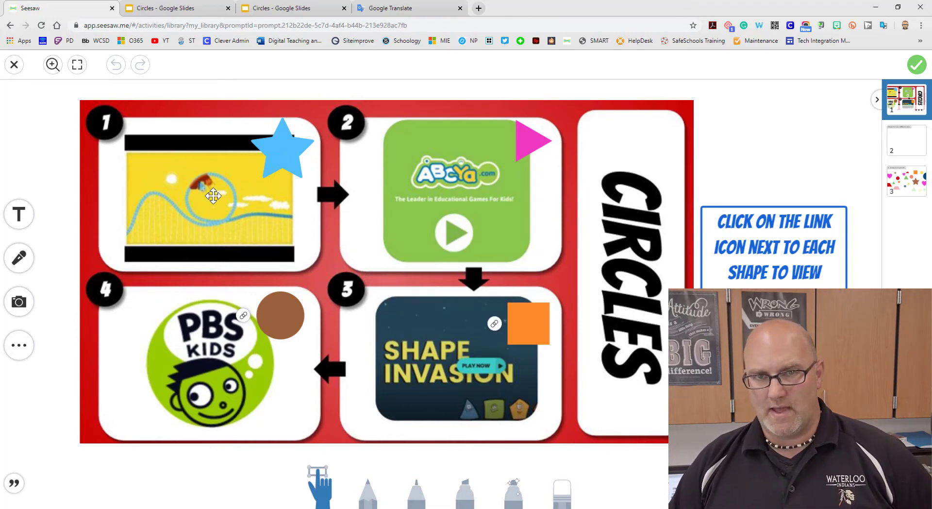
Browse the available shapes and close the list without adding one
click(19, 346)
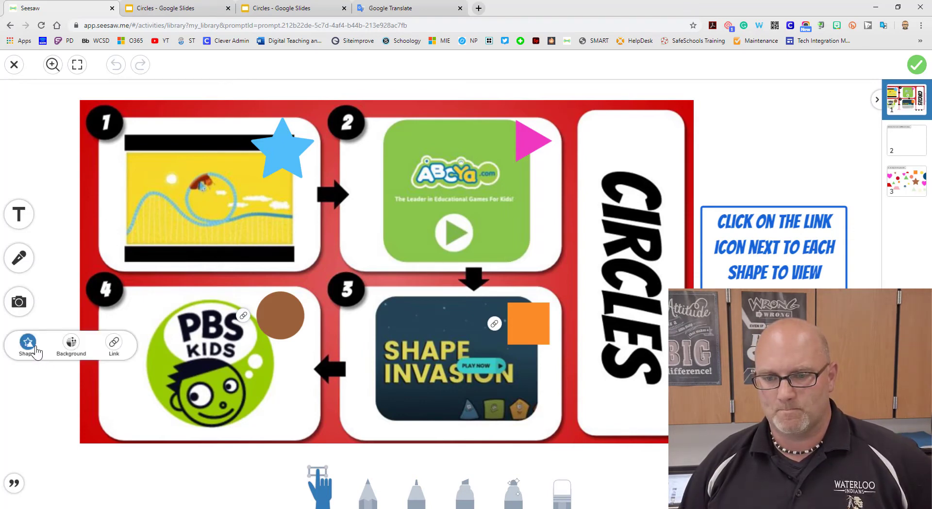
click(29, 346)
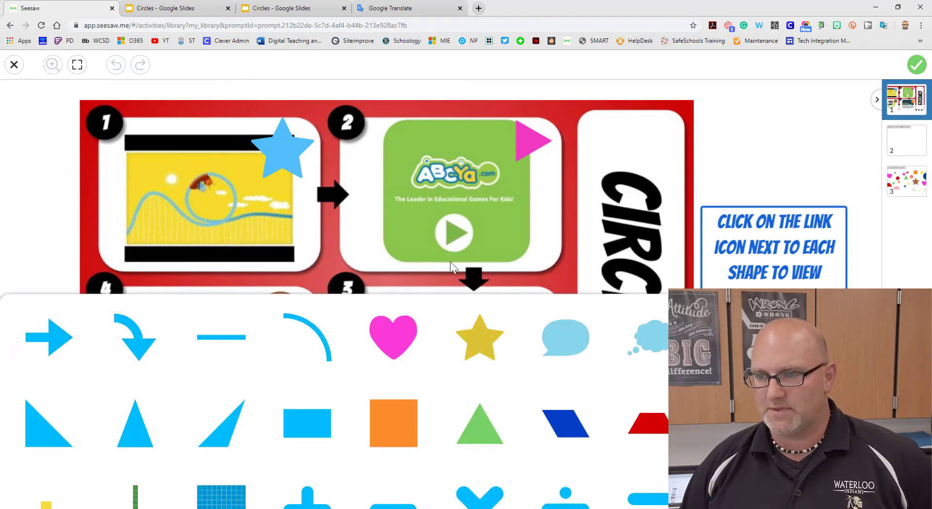
click(297, 88)
Link the blue star on the first square to the pasted YouTube Circles songs URL
click(279, 154)
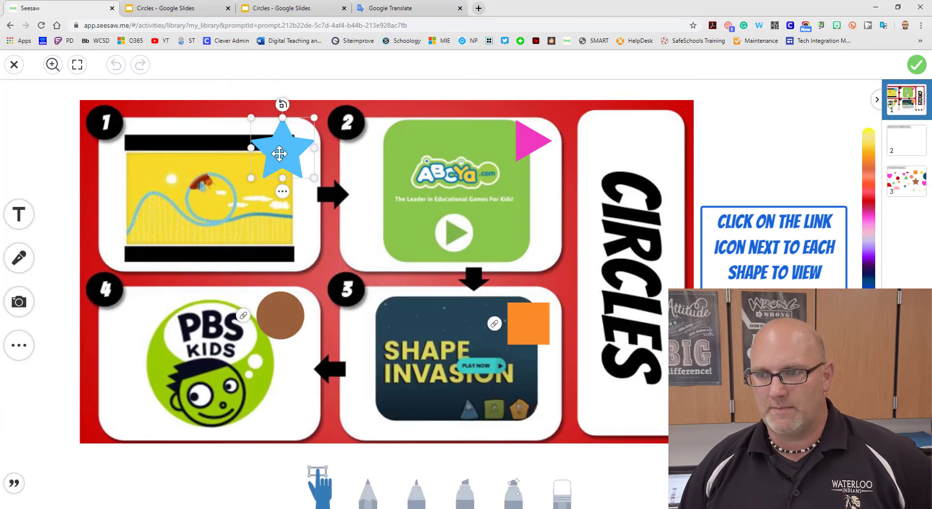
click(283, 192)
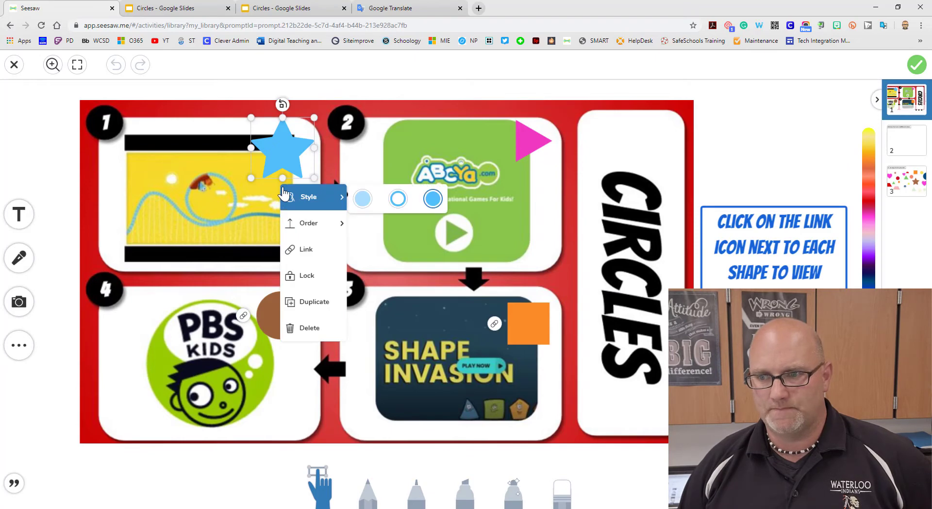
click(312, 256)
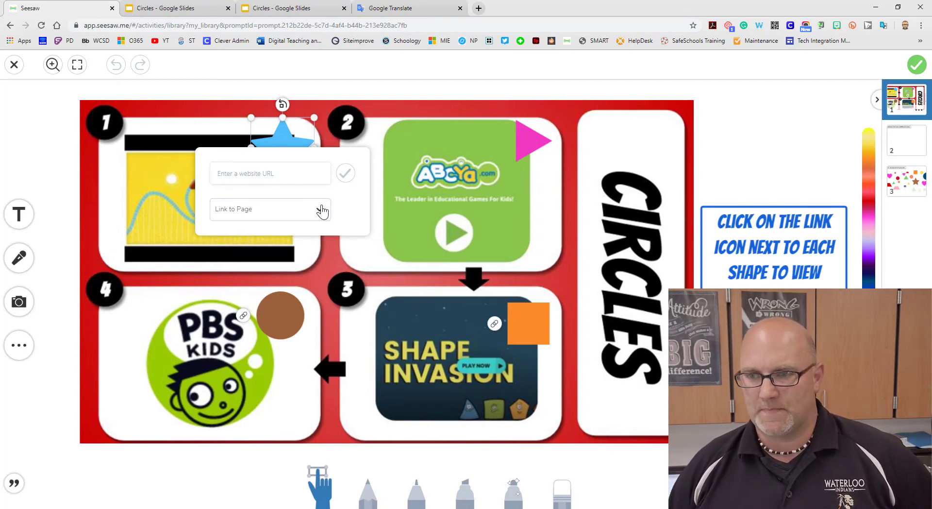
click(278, 176)
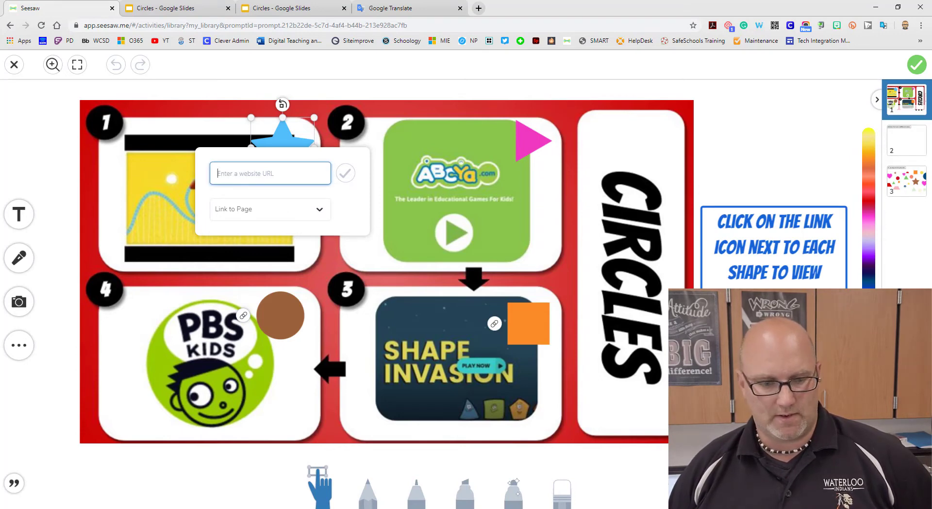
key(alt+Tab)
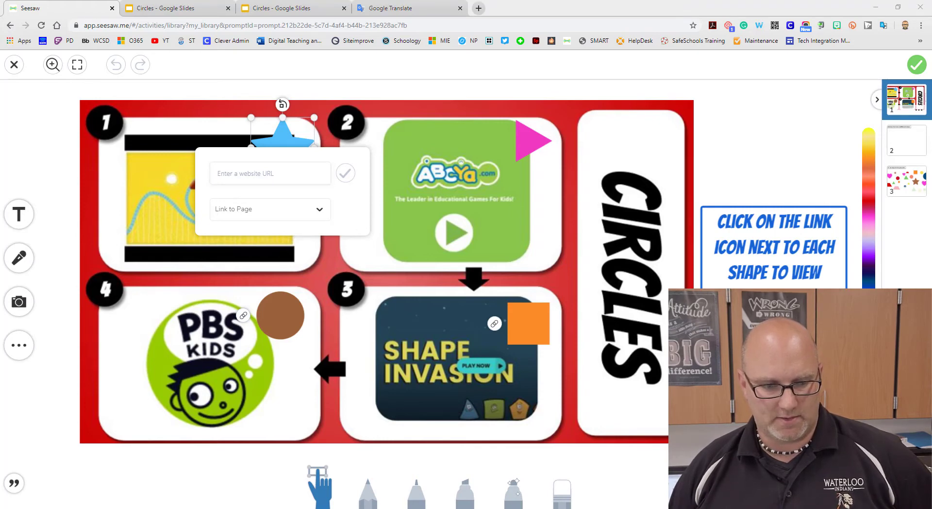
click(288, 176)
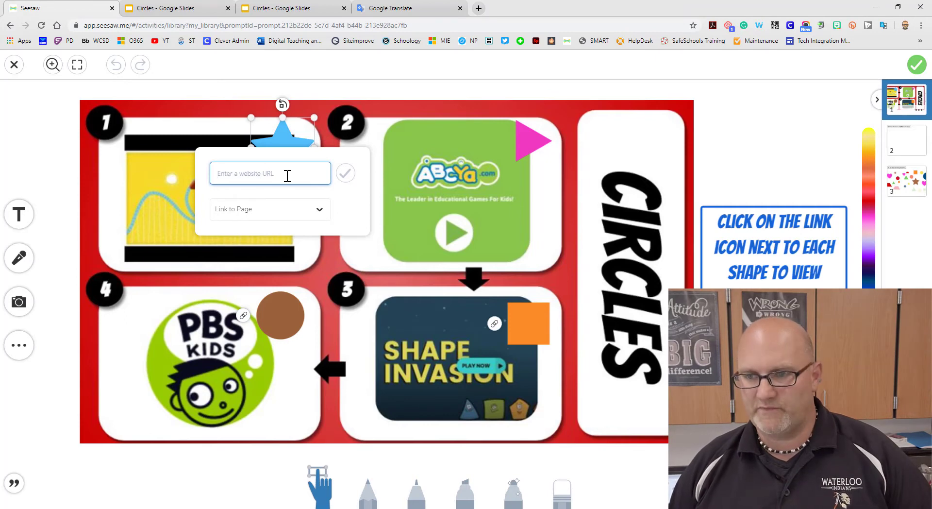
text(https://youtu.be/Pc7gPfysIU8)
click(346, 190)
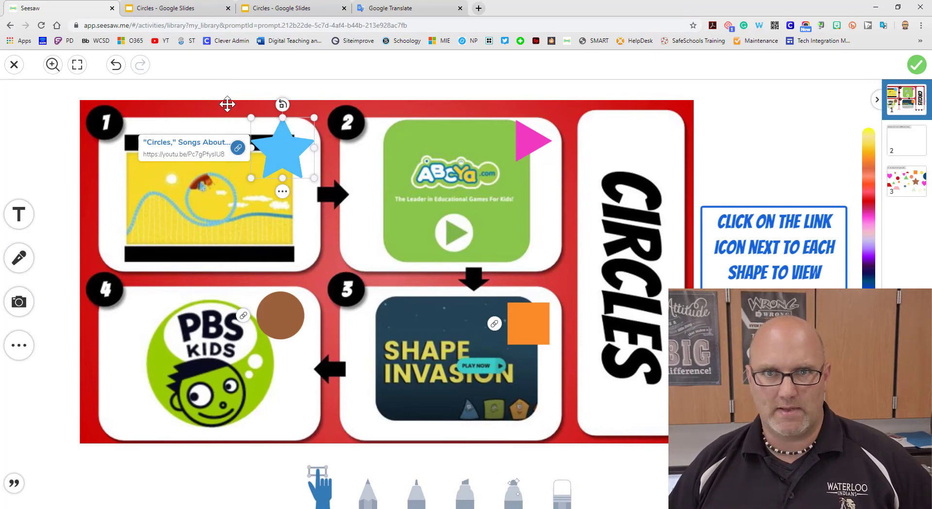
Attach the pasted ABCya shape-matching game URL as a link on the pink triangle
click(532, 141)
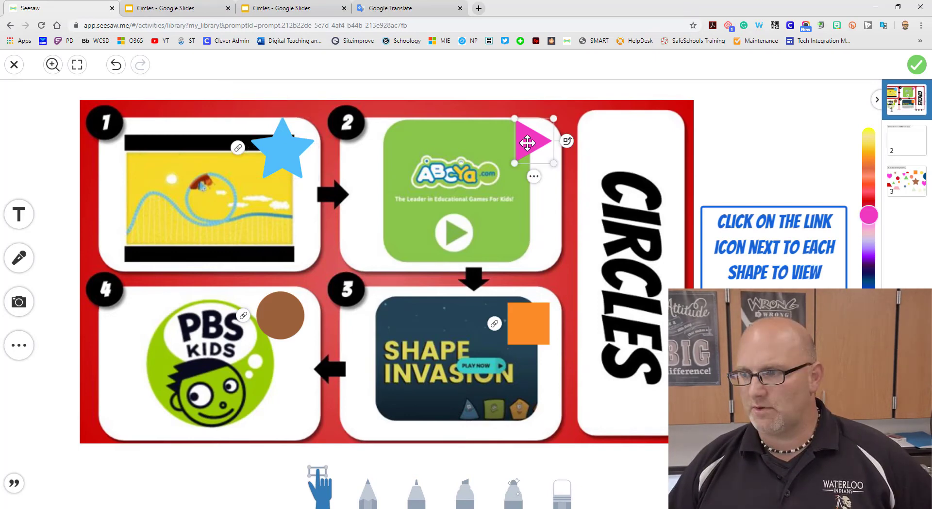
click(534, 177)
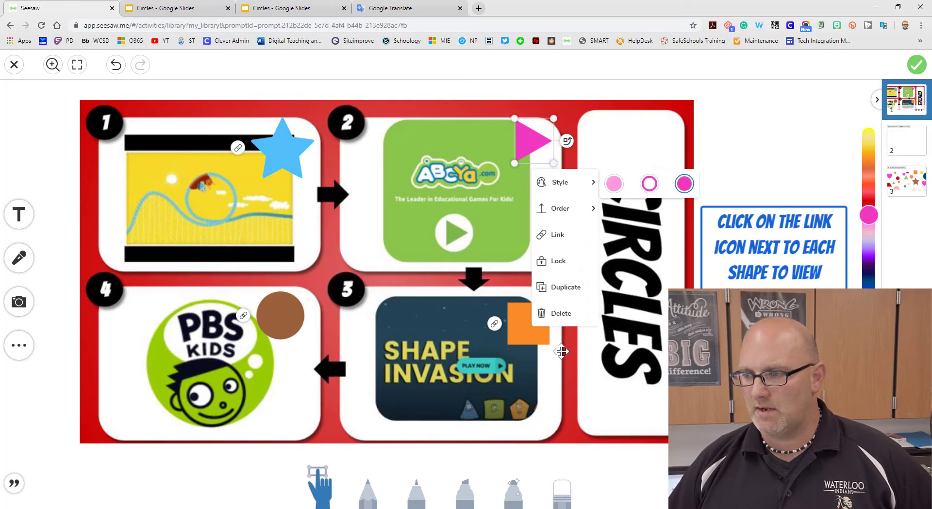
click(557, 234)
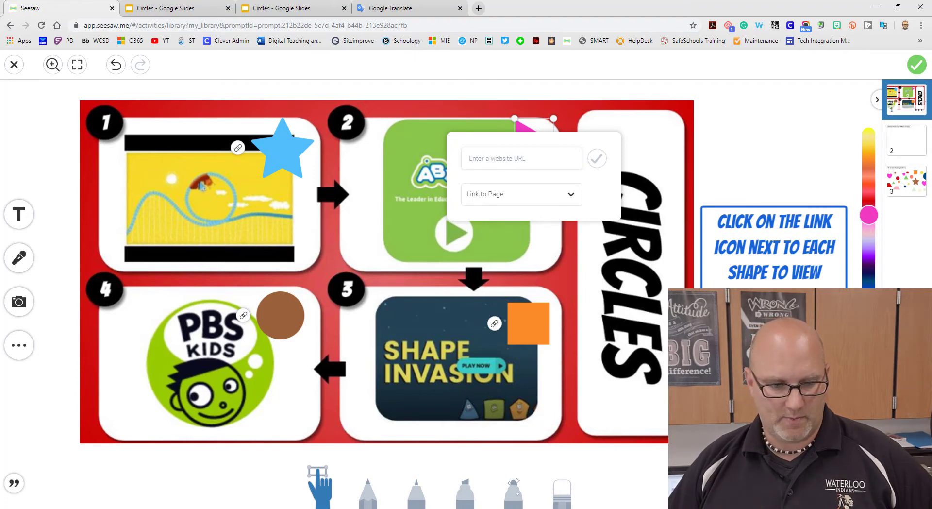
click(487, 159)
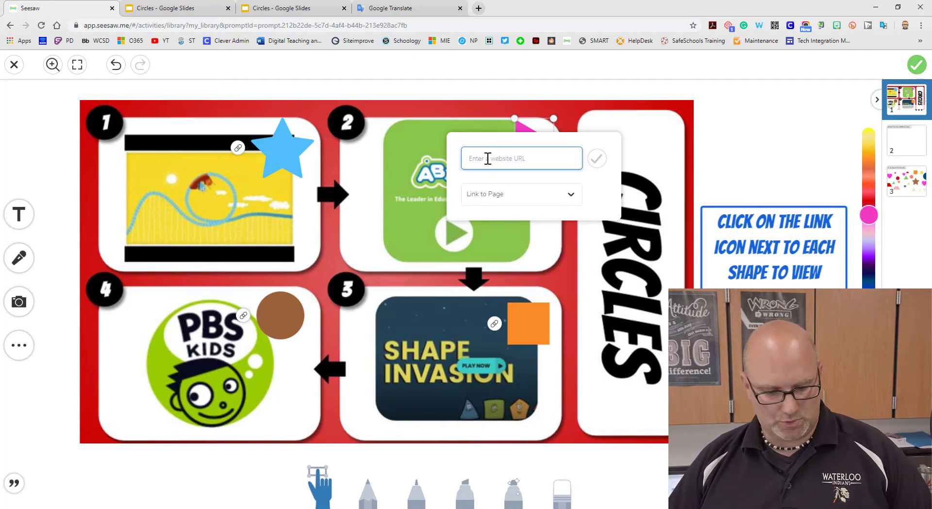
text(abcya.com/games/shape_match)
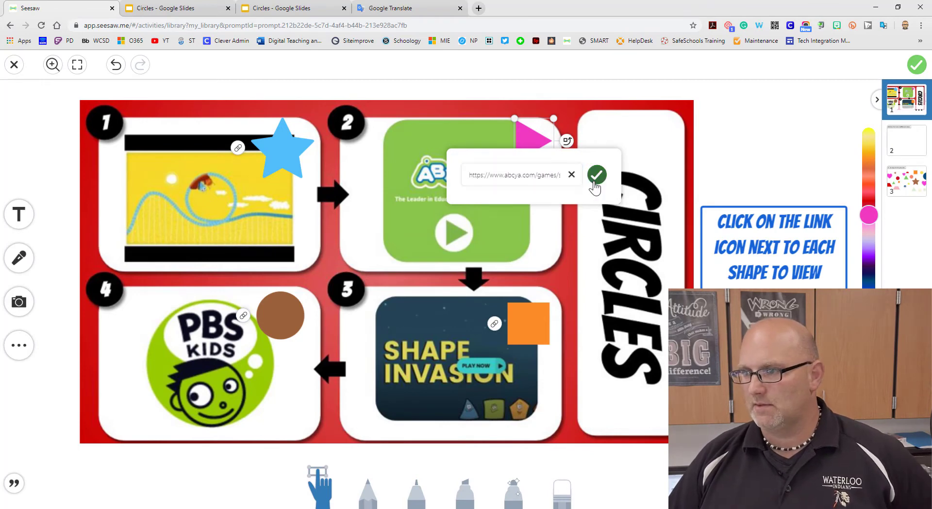
click(597, 176)
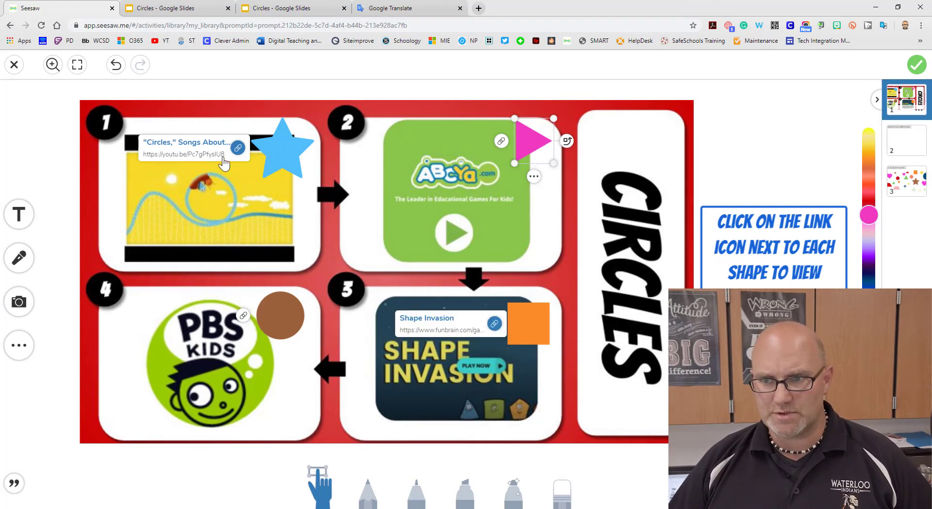
Lock each of the four choice-board shapes: blue star, pink triangle, brown circle and orange square
click(280, 155)
click(283, 191)
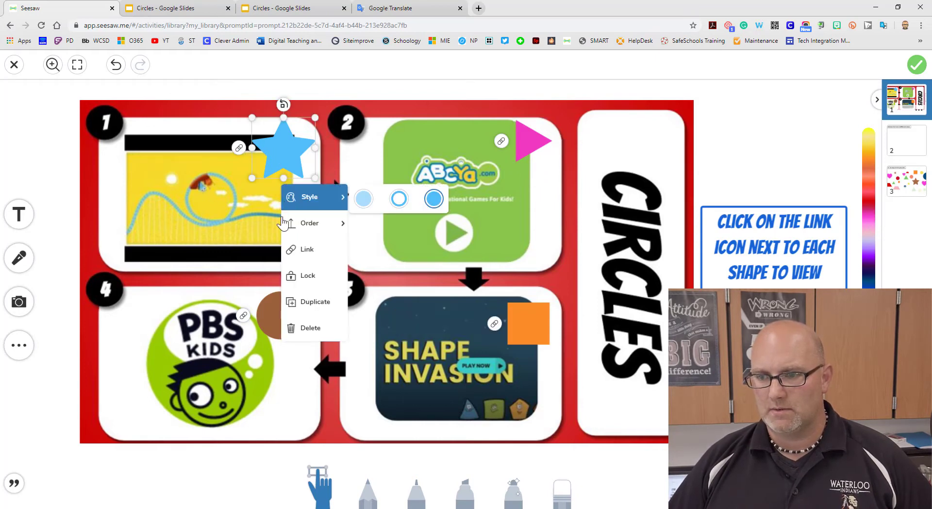
click(298, 276)
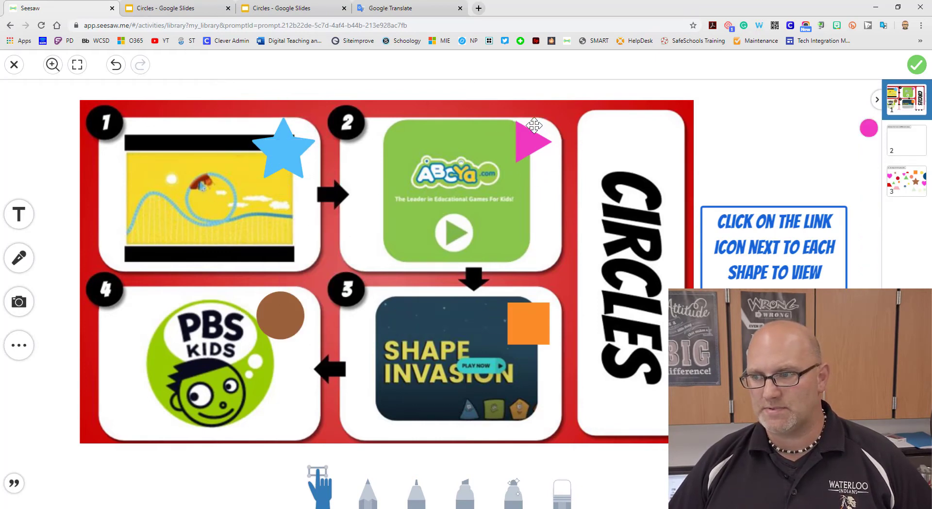
drag(529, 138, 530, 140)
click(534, 184)
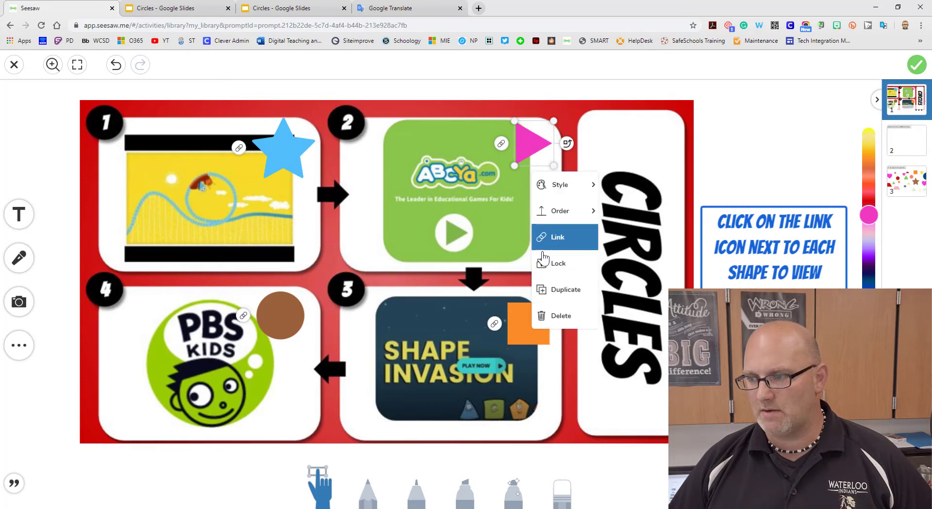
click(547, 264)
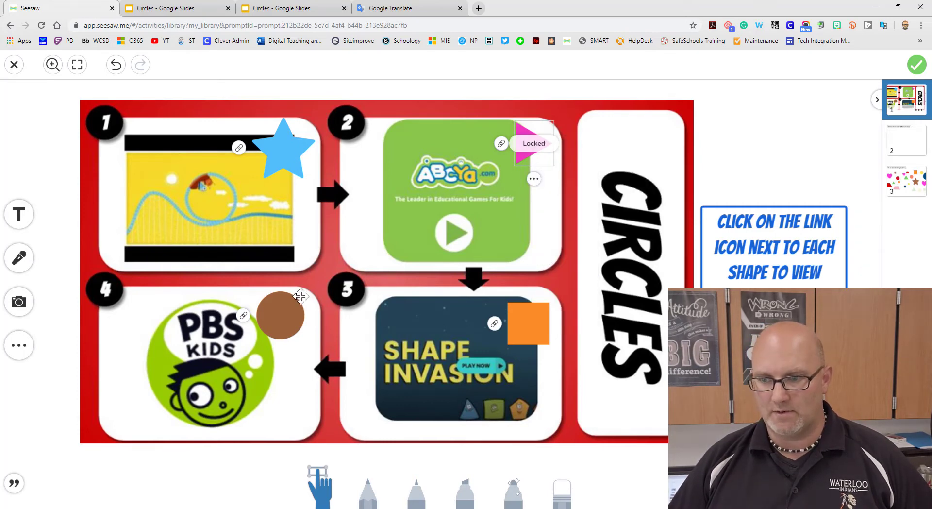
click(287, 321)
click(280, 353)
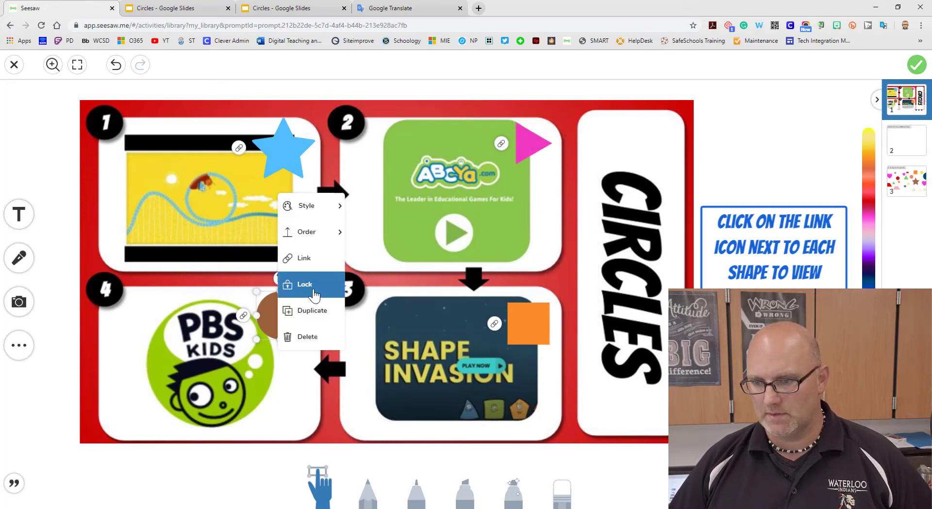
click(298, 288)
click(528, 335)
click(529, 358)
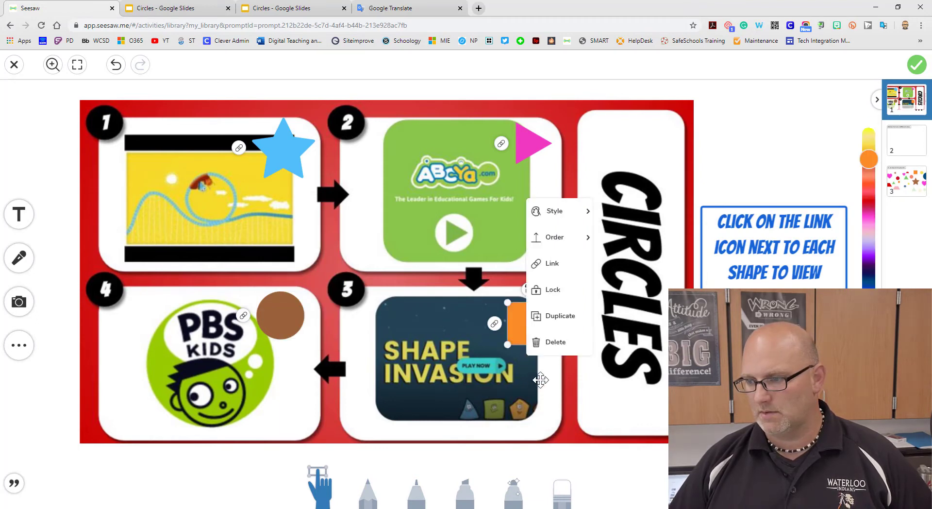
click(551, 291)
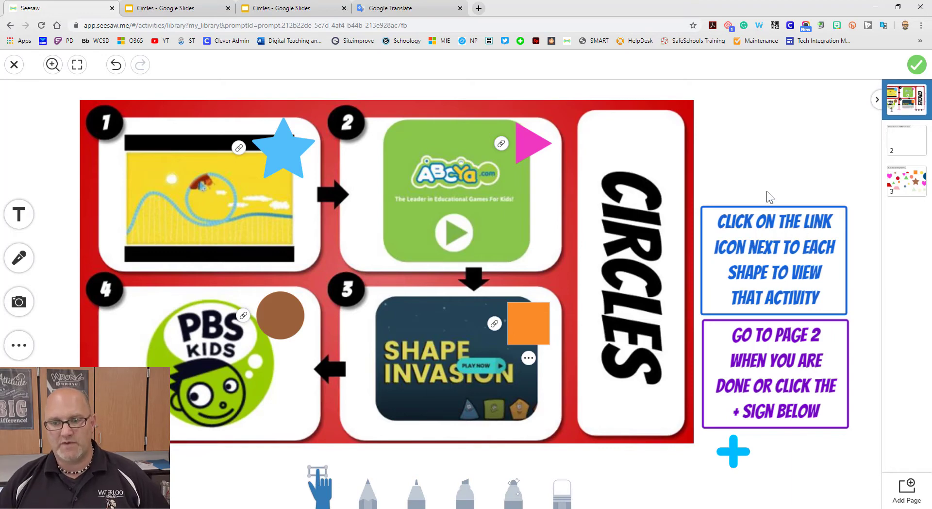
Record a roughly 25-second webcam video explaining the activity, then pause it
click(25, 312)
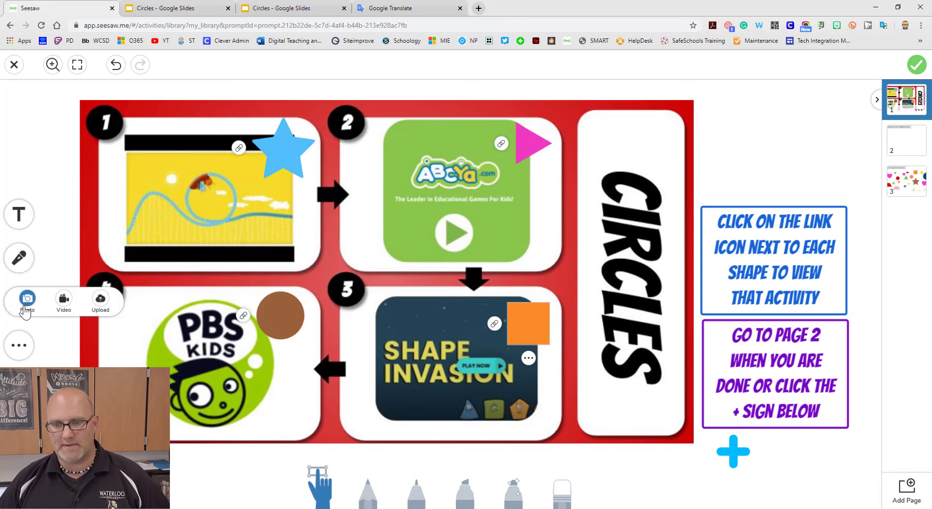
click(63, 302)
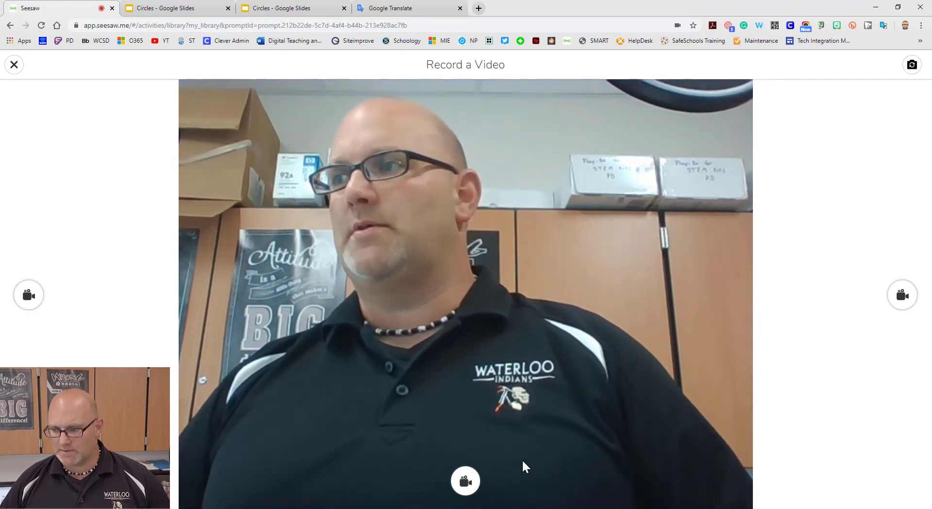
click(466, 482)
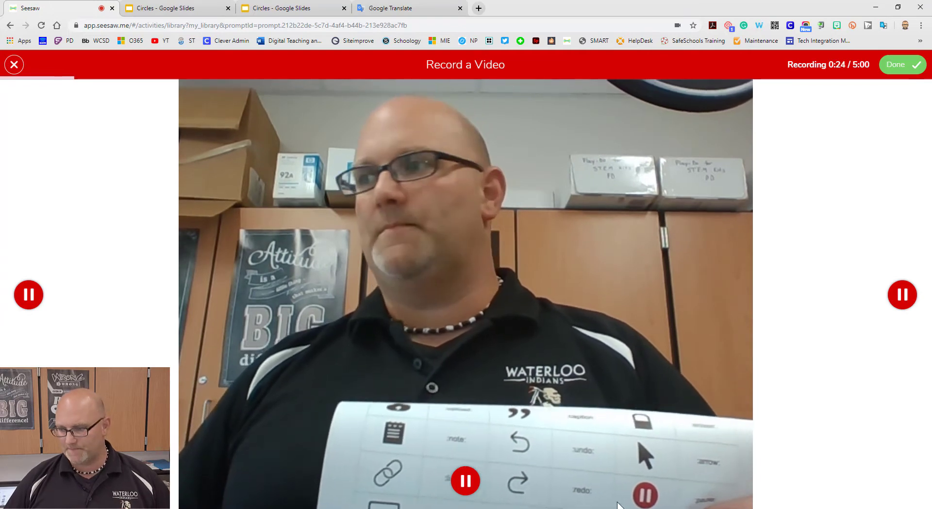
click(466, 483)
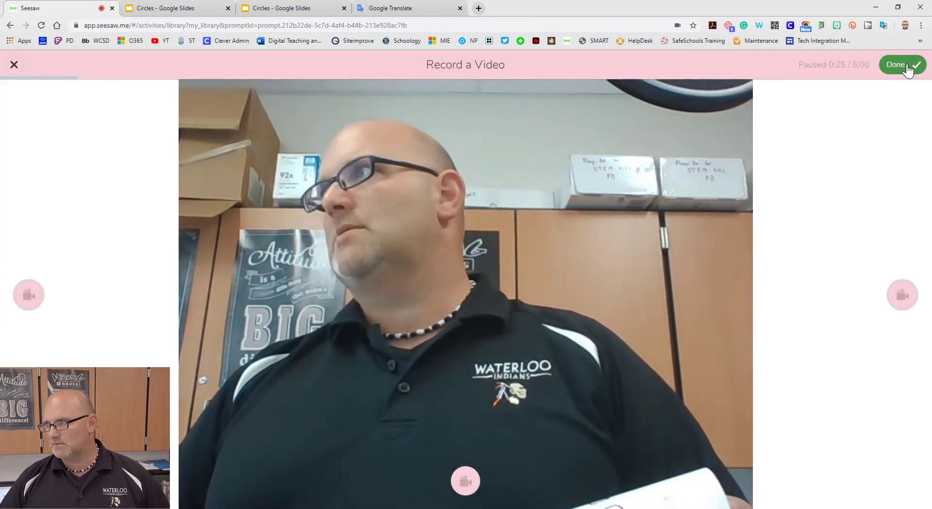
Add the recorded video and shrink it into a small clip at top-right above the instruction boxes
click(906, 64)
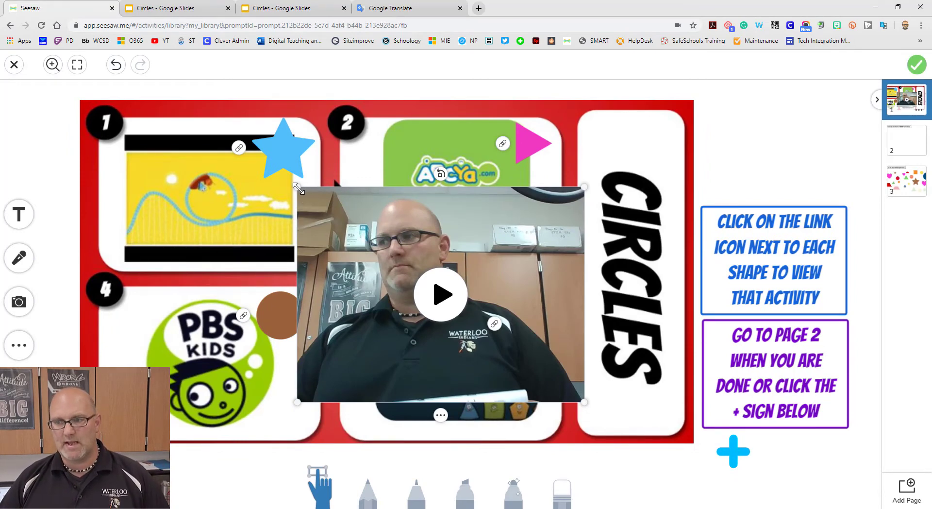
drag(298, 187, 427, 284)
drag(461, 321, 730, 126)
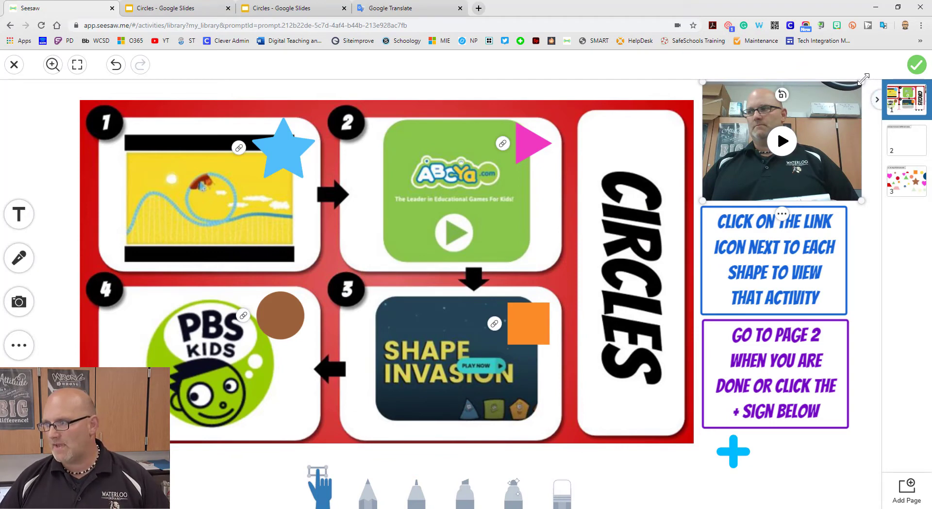
drag(862, 82, 838, 100)
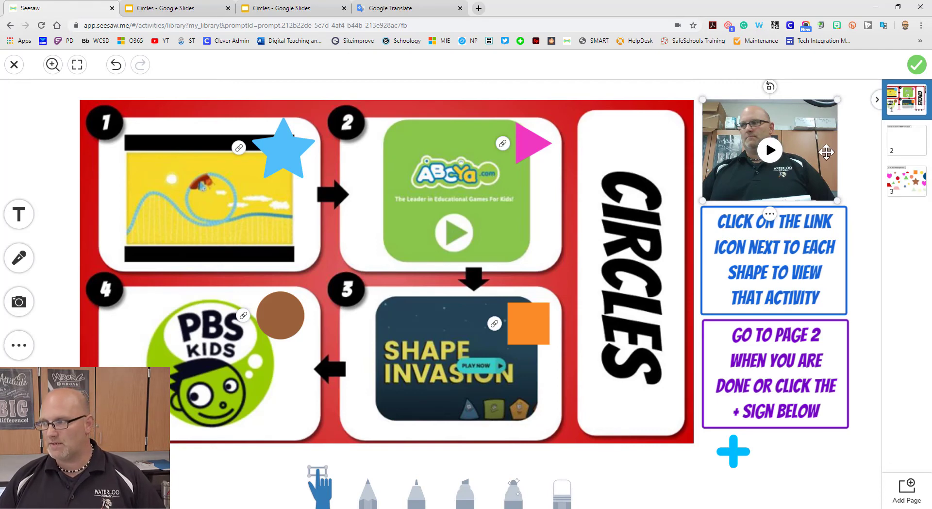
drag(819, 151, 823, 151)
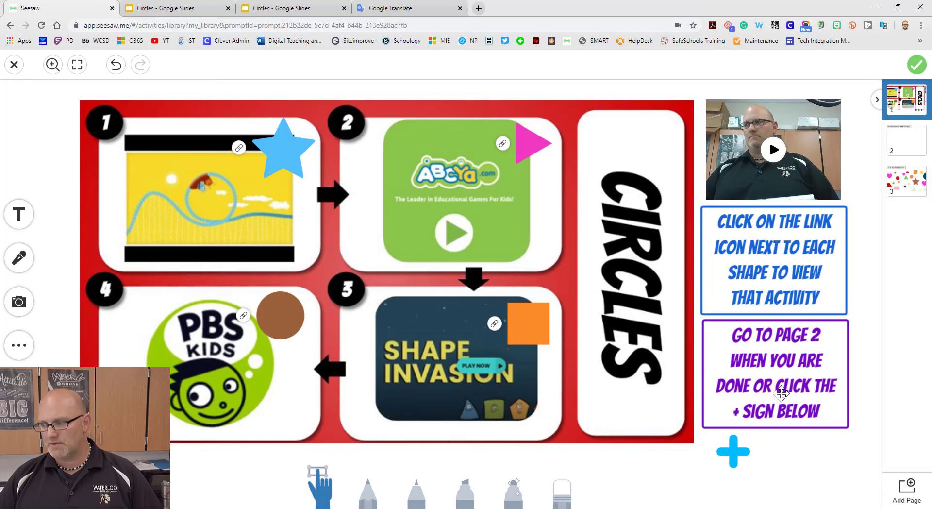
Link the blue plus sign to Page 2 and test that it opens the Draw 3 Circles page
click(738, 457)
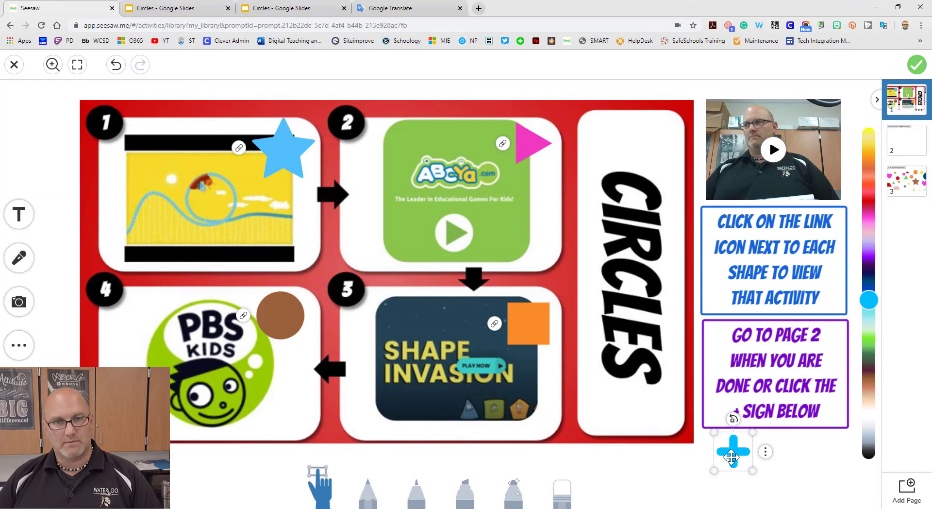
click(766, 452)
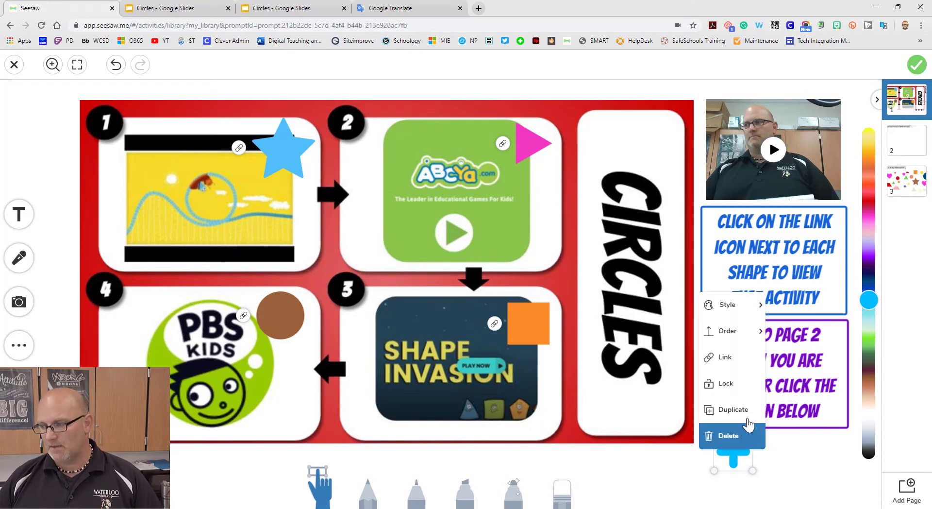
click(732, 357)
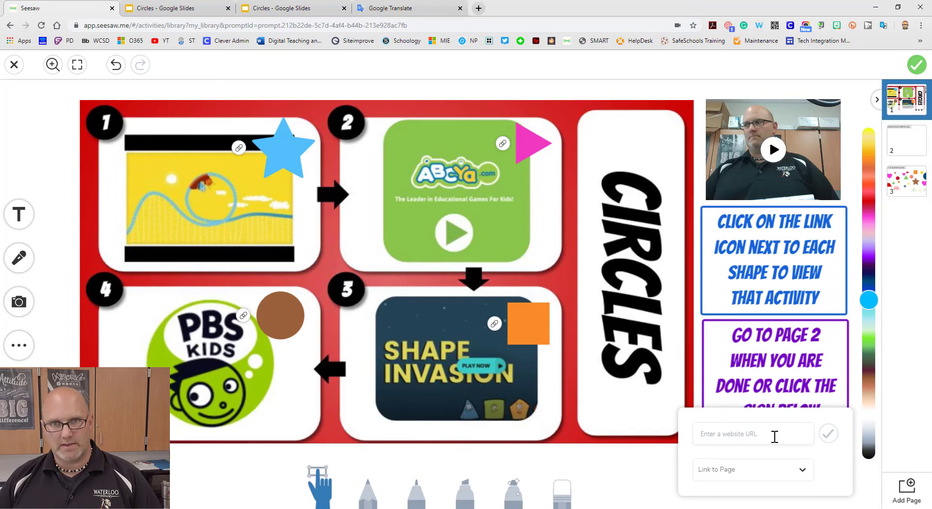
click(804, 473)
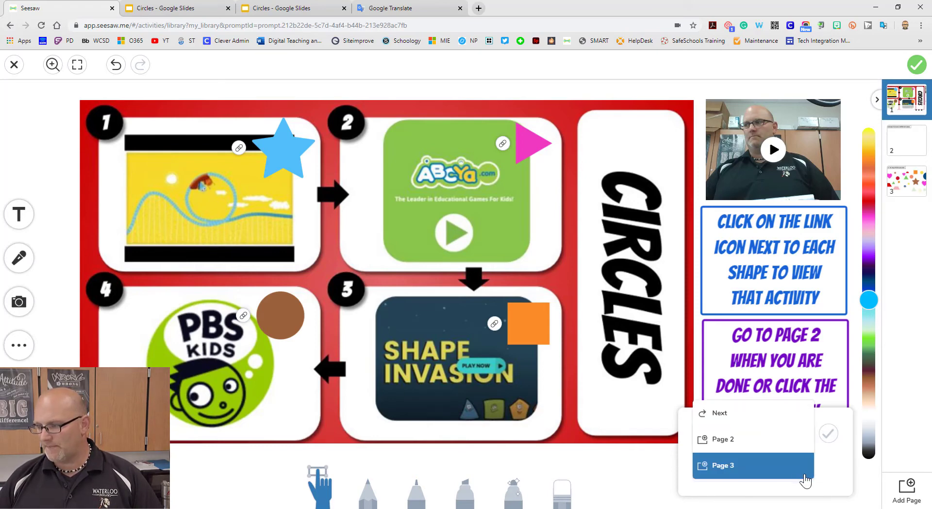
click(732, 447)
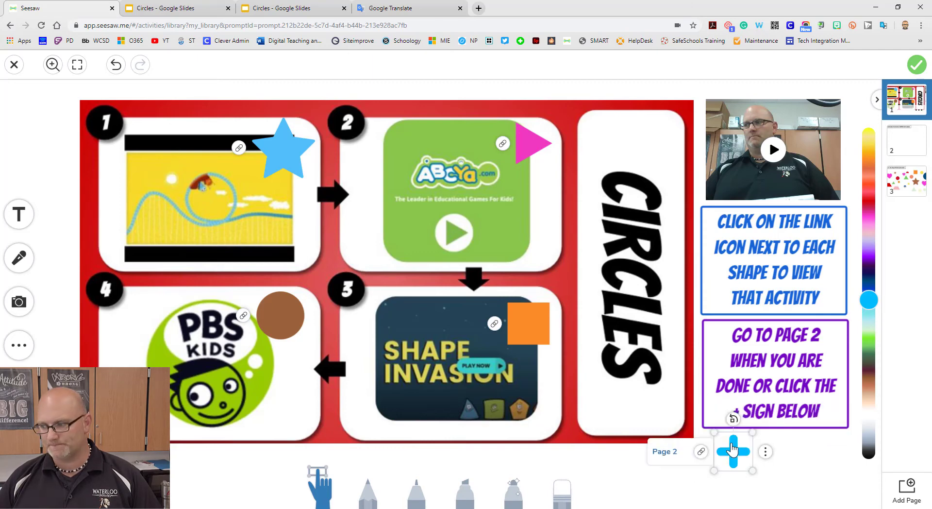
click(805, 457)
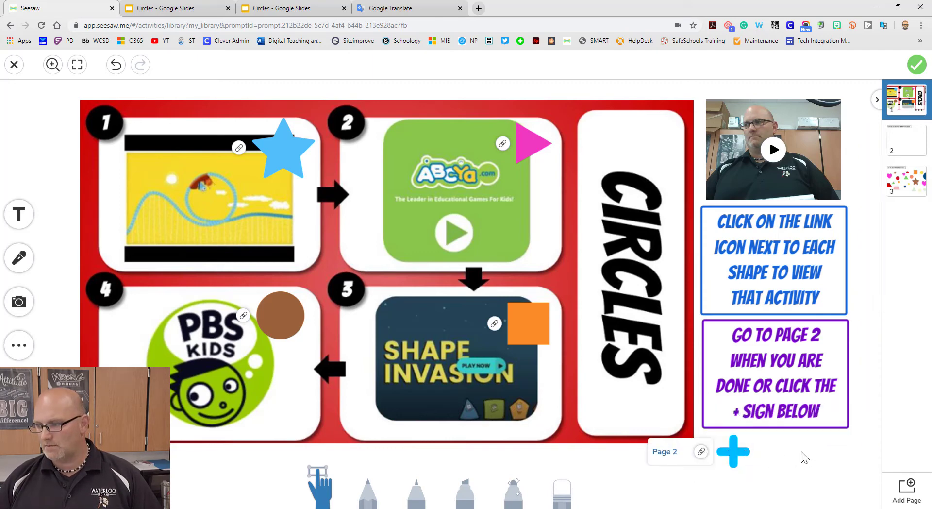
click(701, 452)
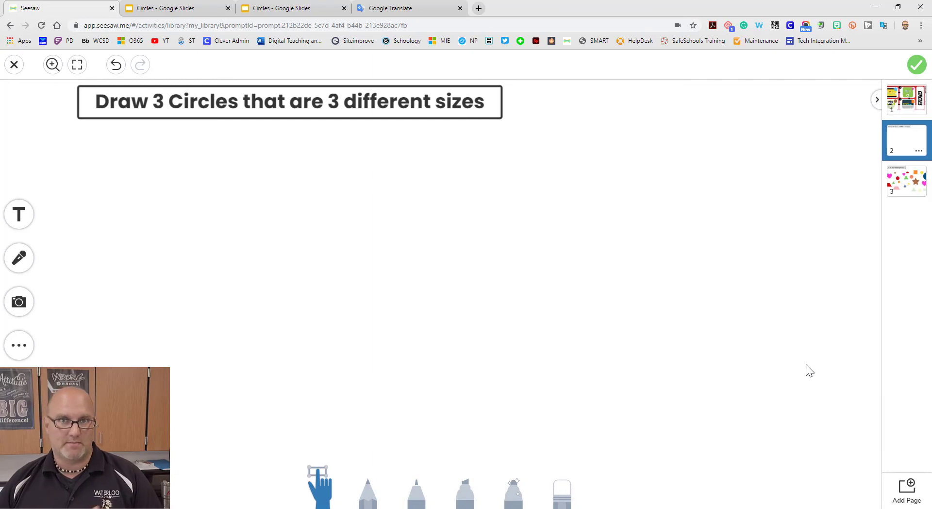
Return to page 1, finish editing the template and save the Circles activity
click(904, 101)
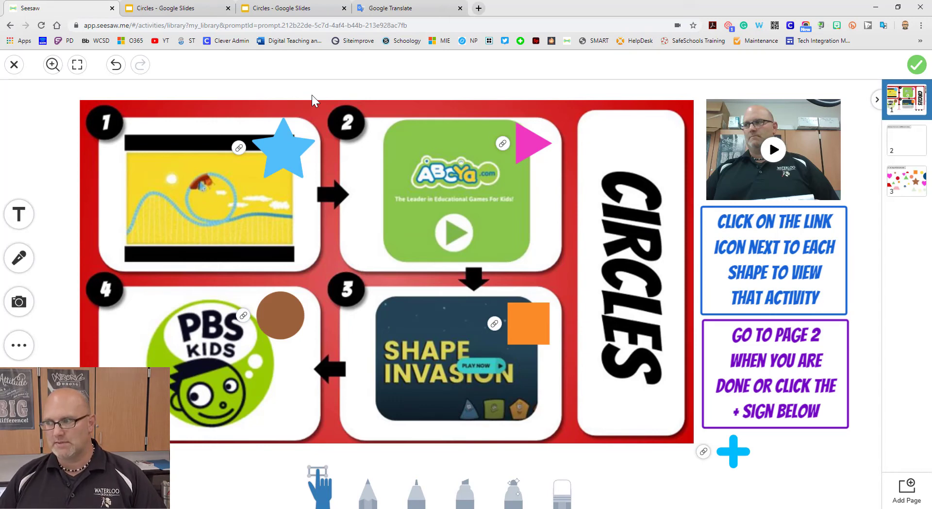
click(919, 68)
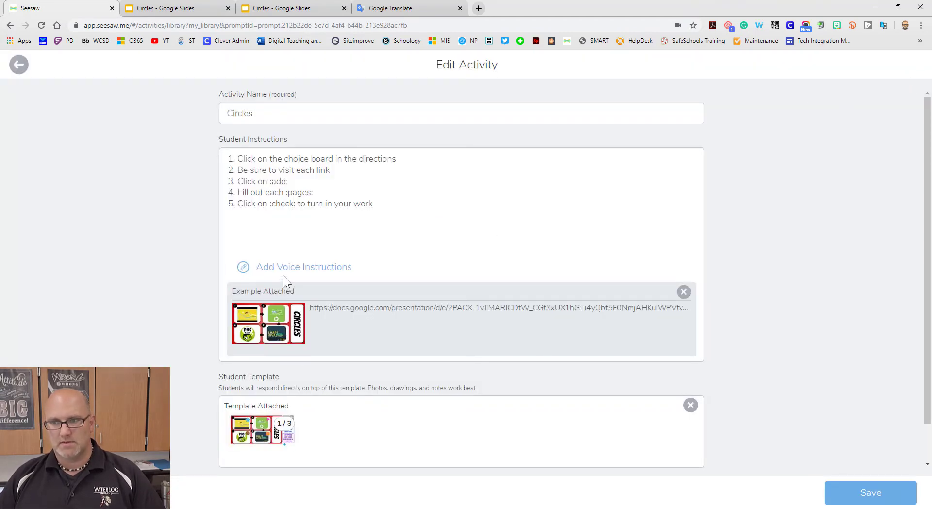
click(876, 486)
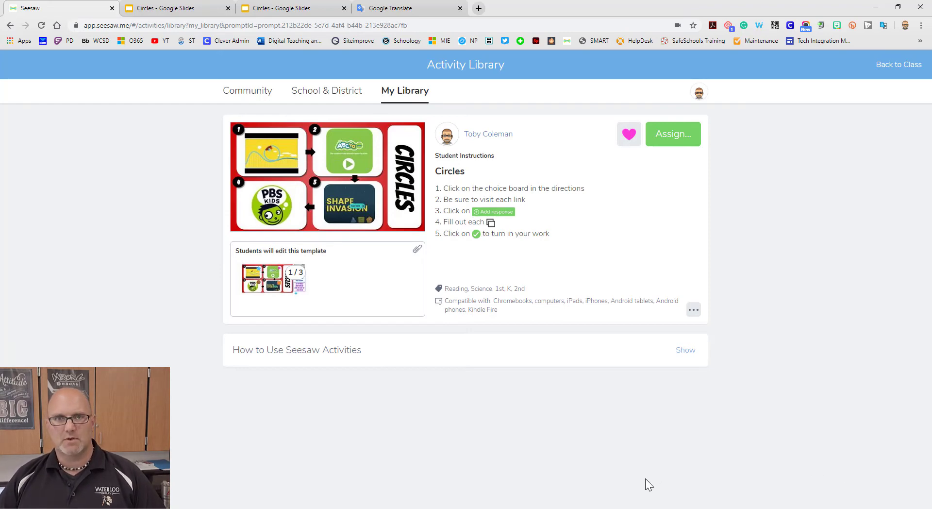
Assign the Circles activity to the Professional Development class and start a Sample Student response
click(674, 145)
click(554, 382)
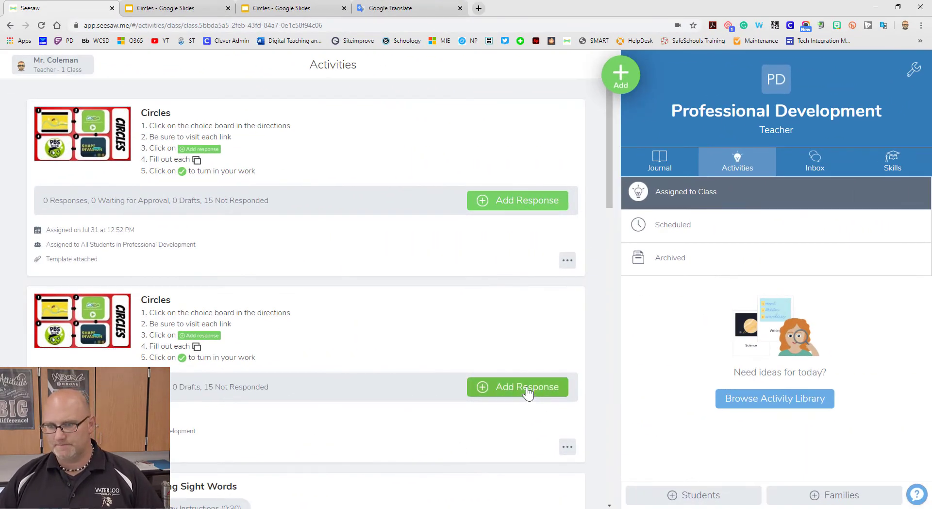
click(529, 391)
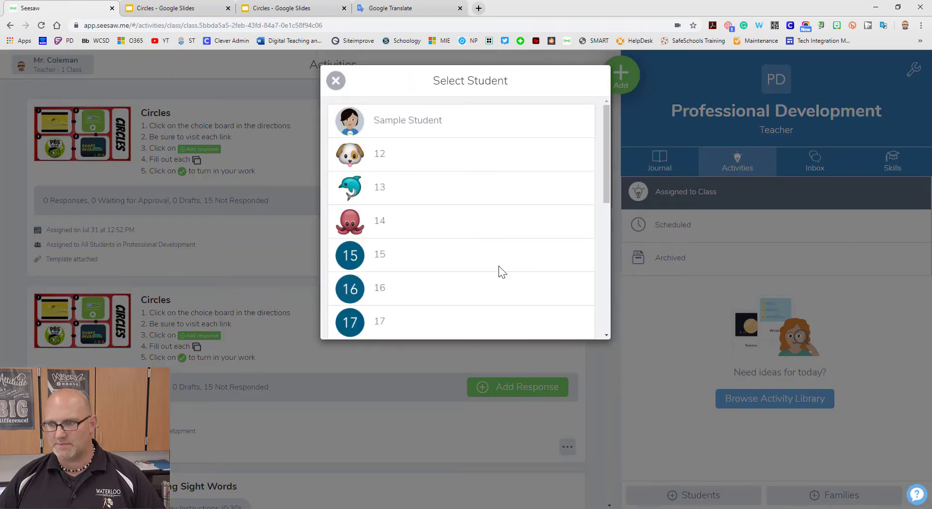
click(432, 124)
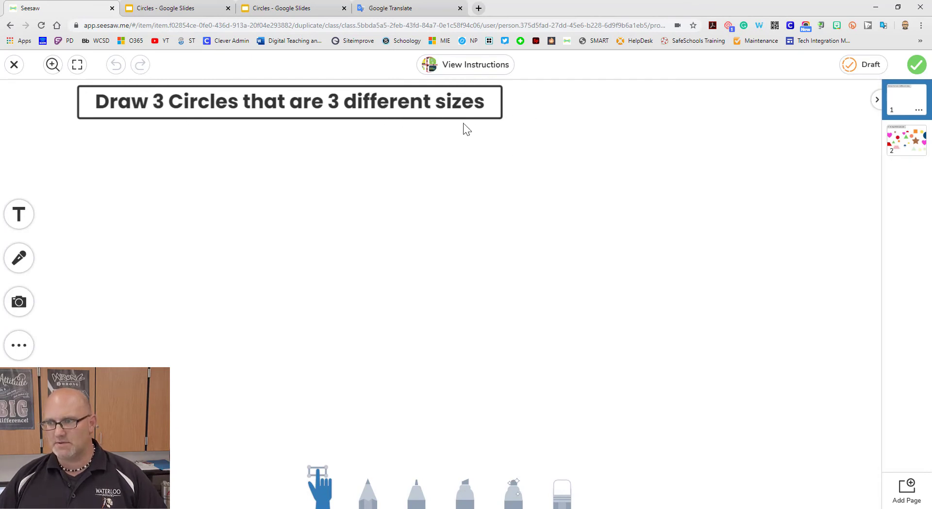
Review the student instructions and the attached choice board example with its linked Google Slides
click(469, 67)
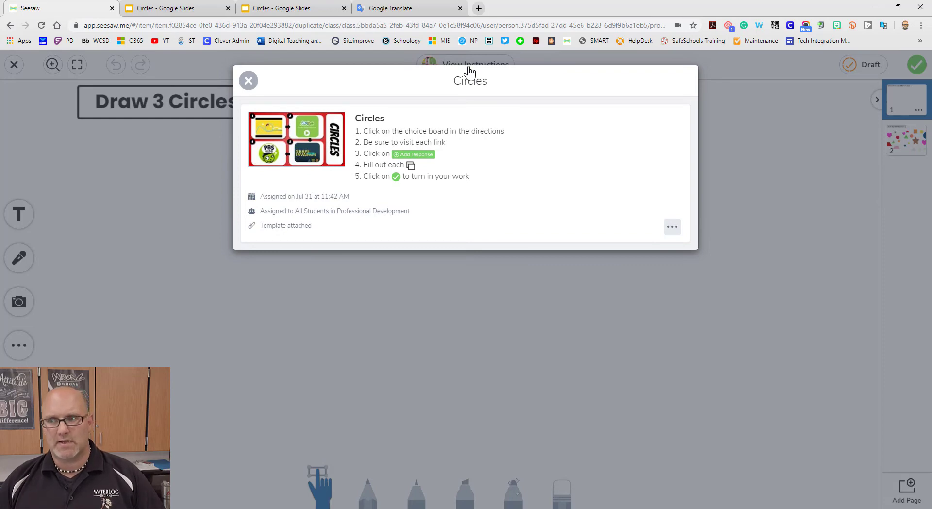
click(303, 147)
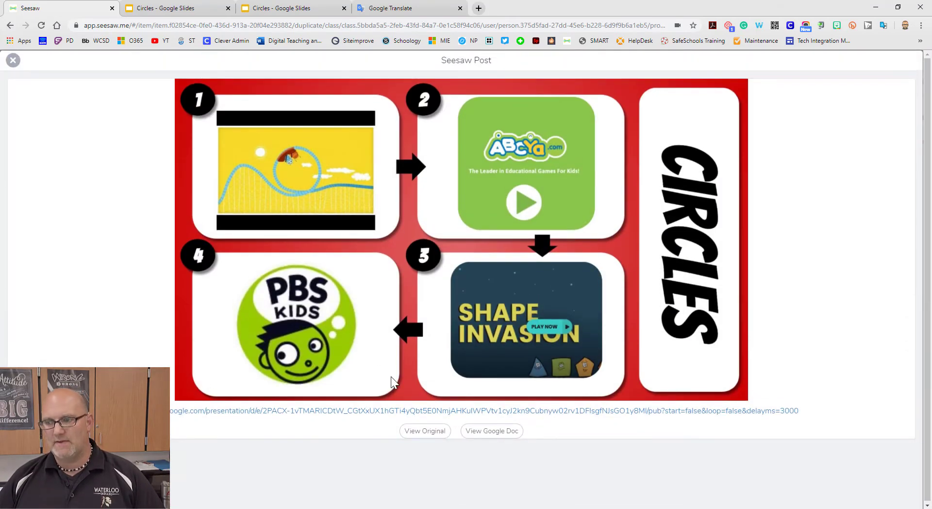
click(465, 414)
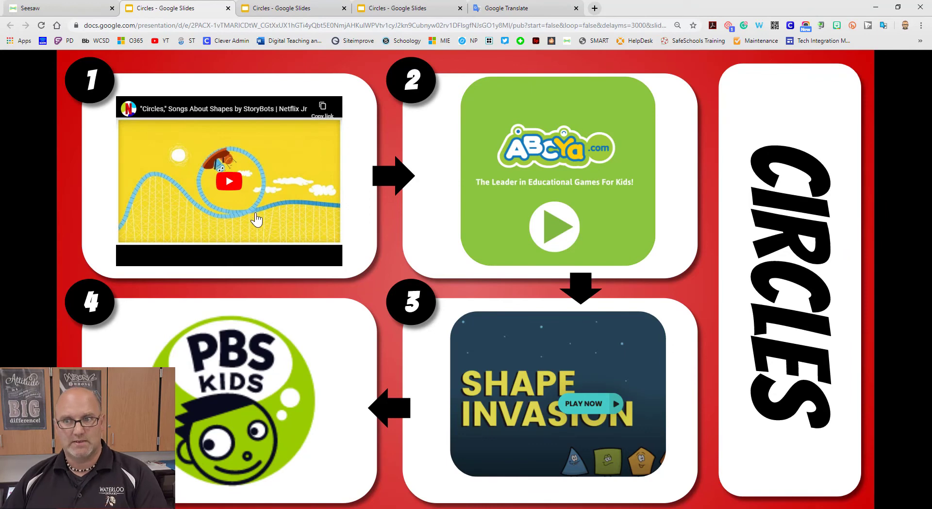
click(62, 11)
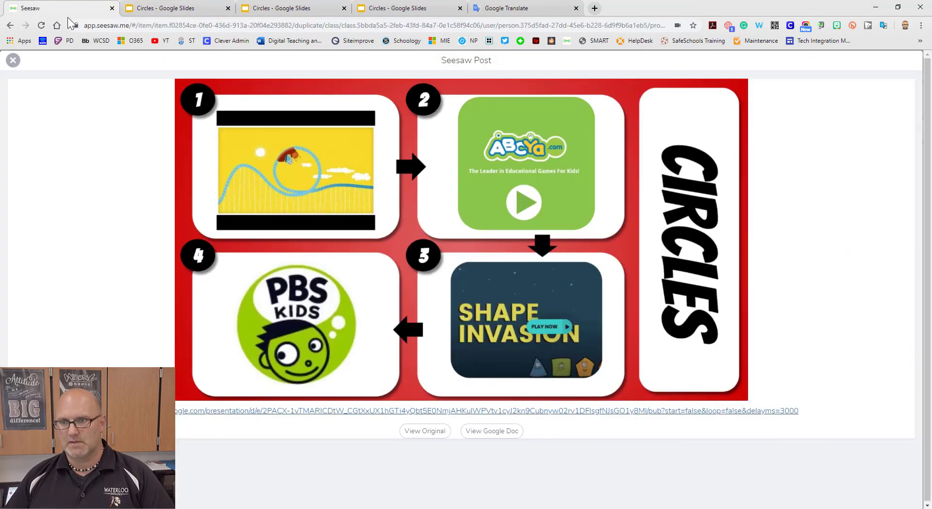
click(12, 61)
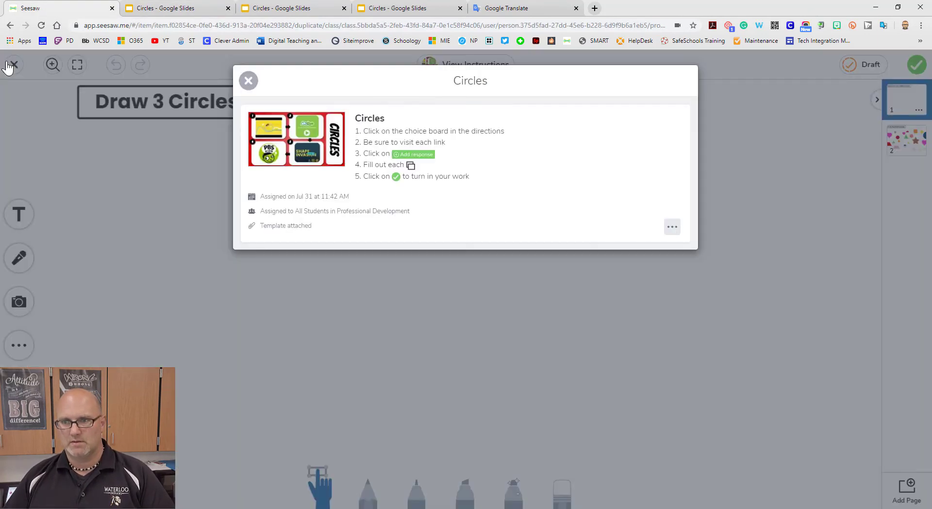
click(248, 82)
Delete the trial response, discard unsaved changes, and begin a response on the first Circles activity
click(14, 64)
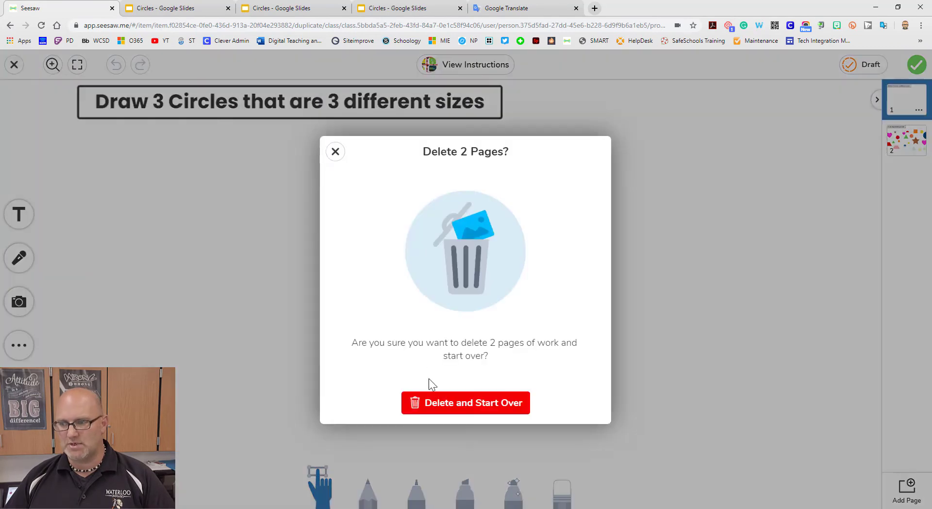
click(443, 405)
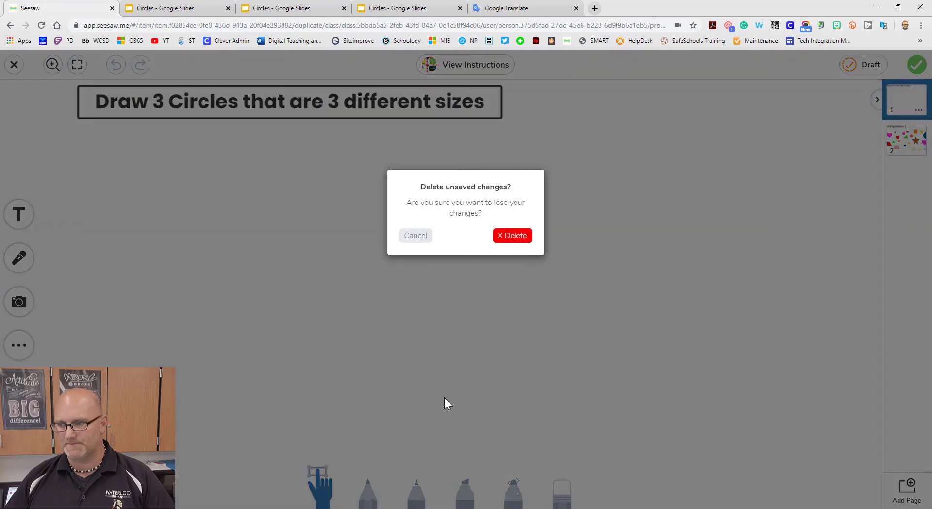
click(521, 241)
click(511, 201)
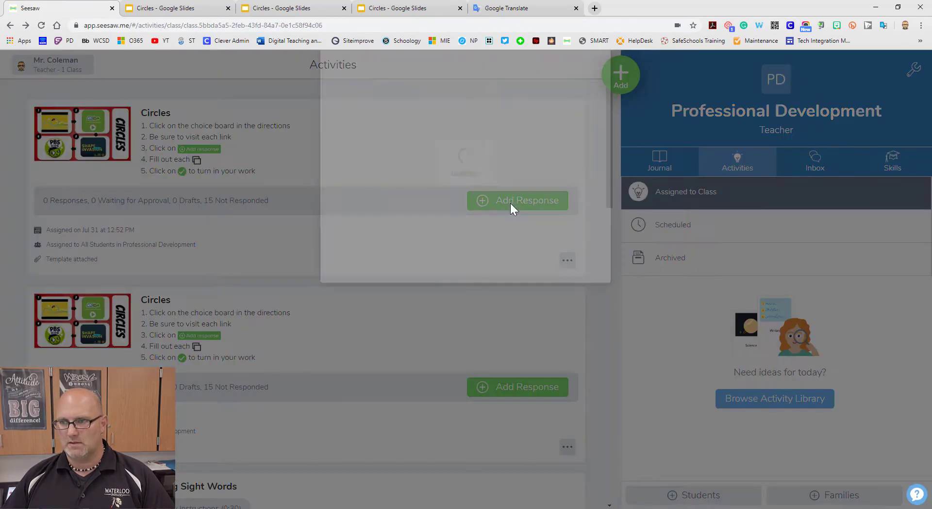
As Sample Student, view the instructions and confirm picture 1's link opens the StoryBots 'Circles' video
click(422, 135)
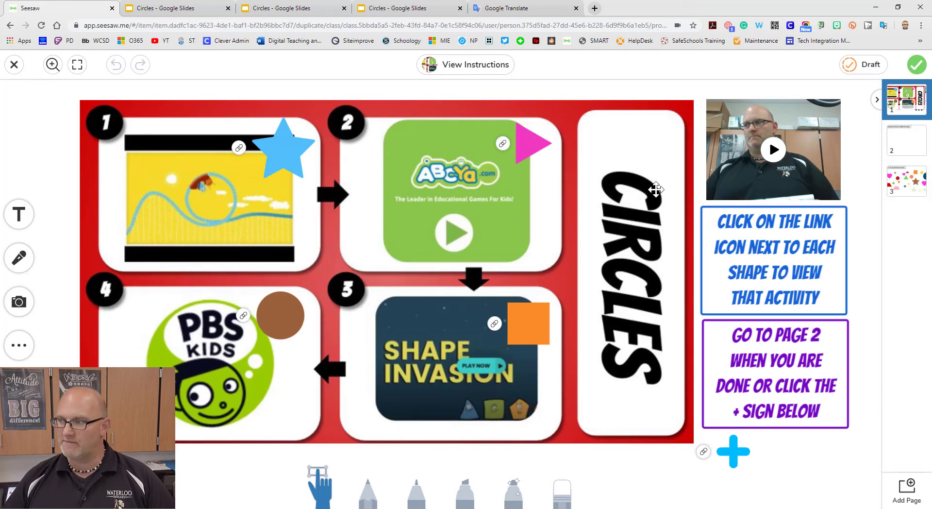
click(469, 67)
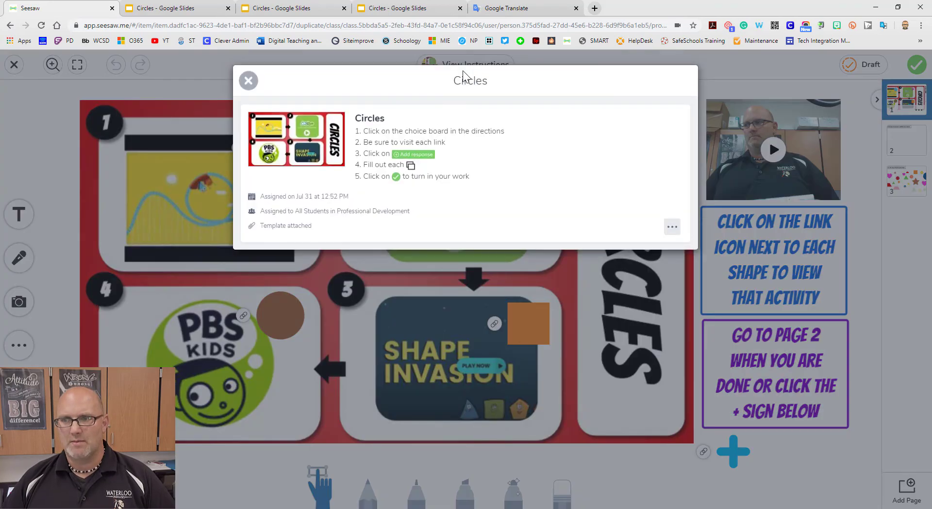
click(248, 80)
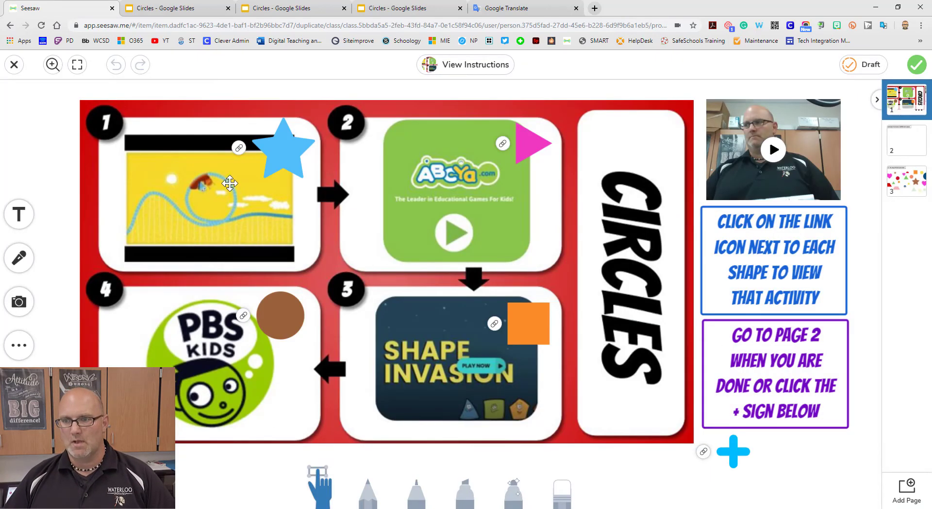
click(239, 149)
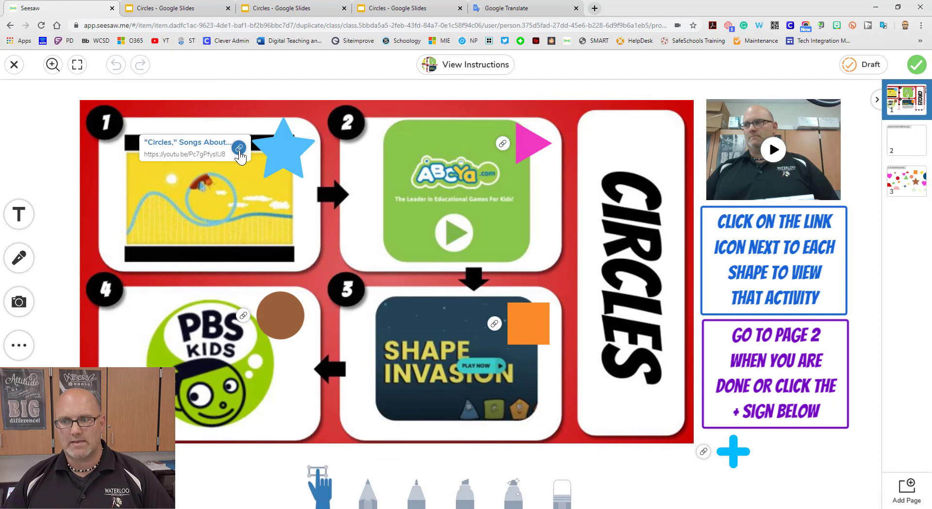
click(239, 153)
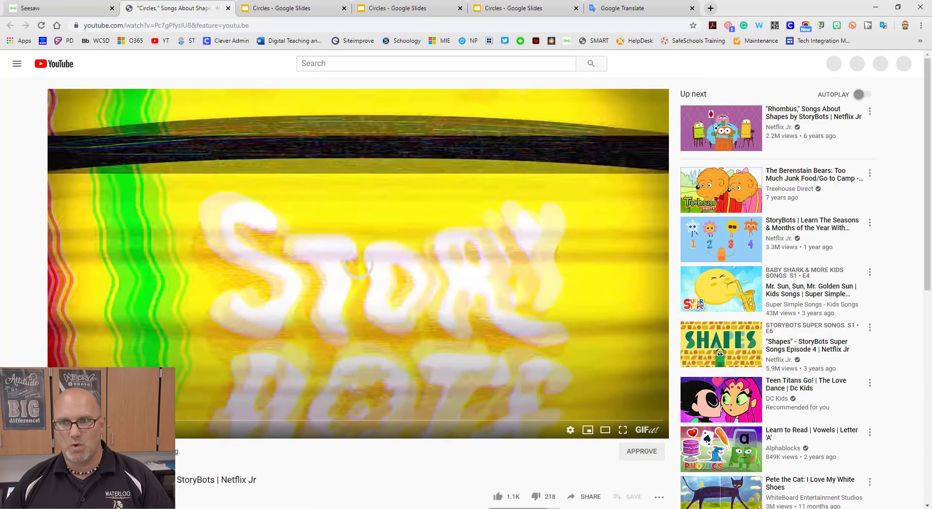
click(78, 14)
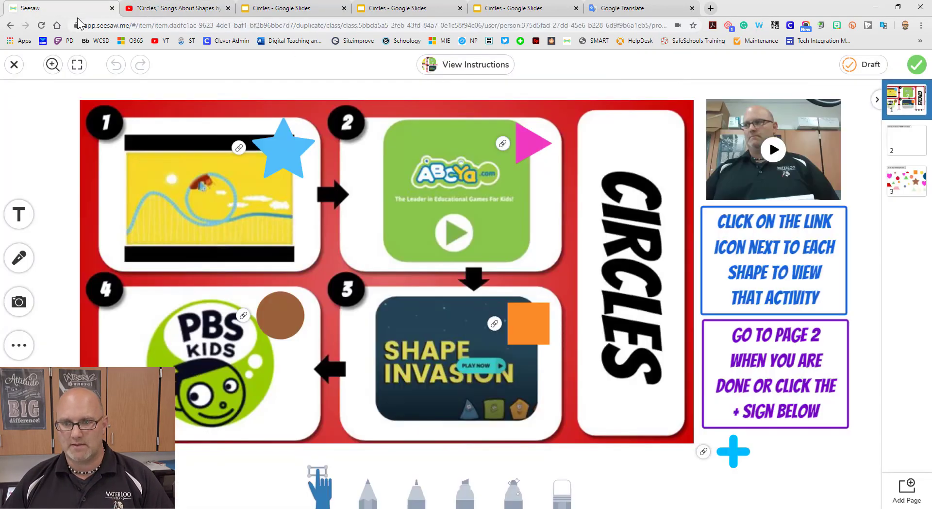